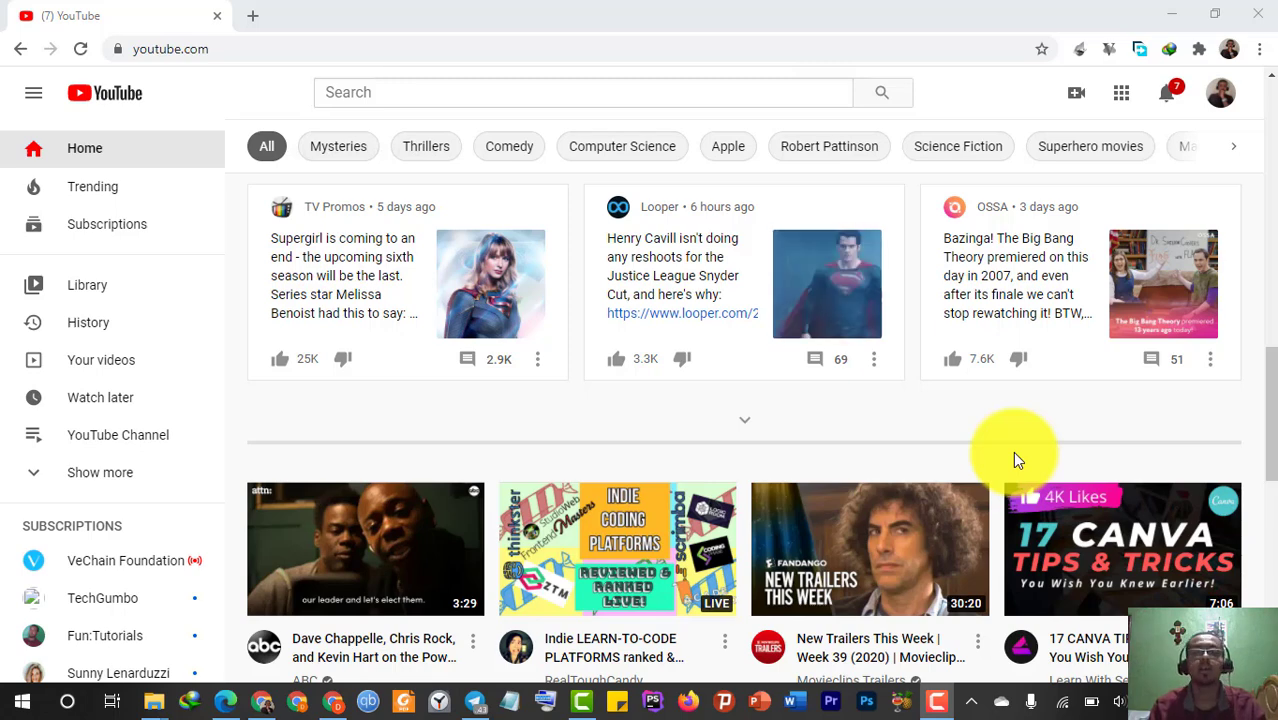
- Check which account is signed in to YouTube in each of the two browser windows
click(1217, 99)
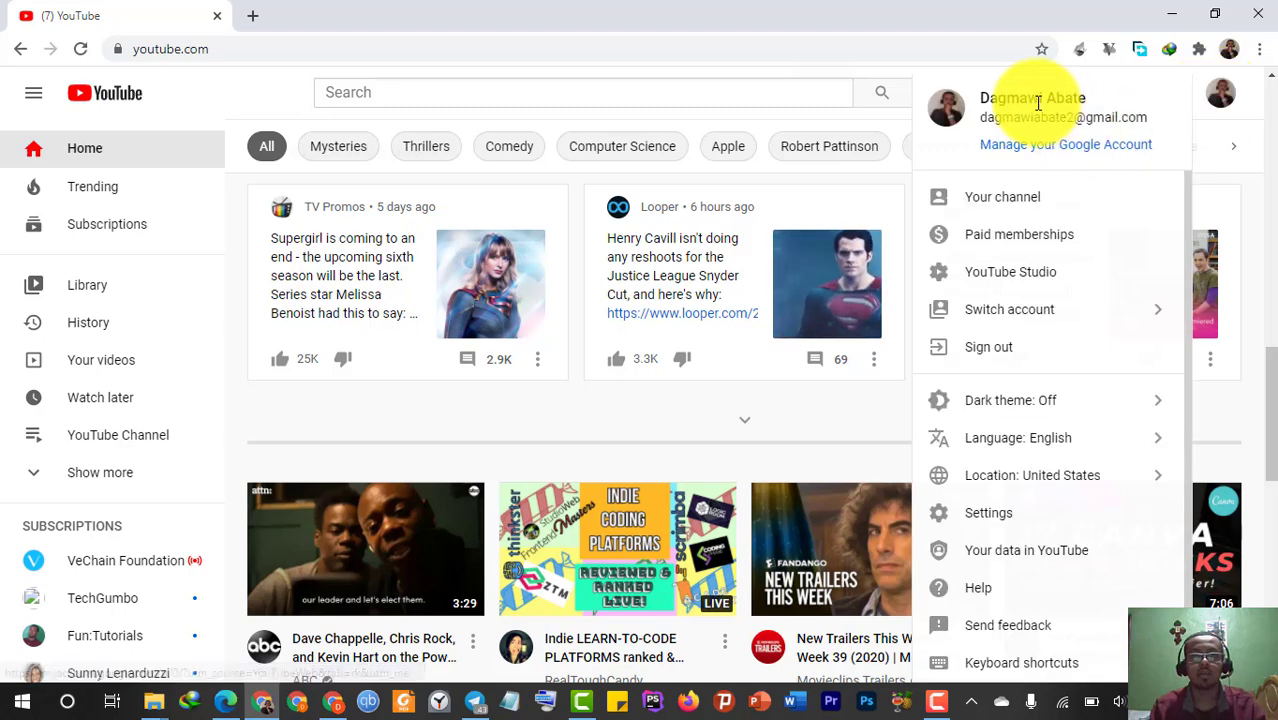
click(278, 97)
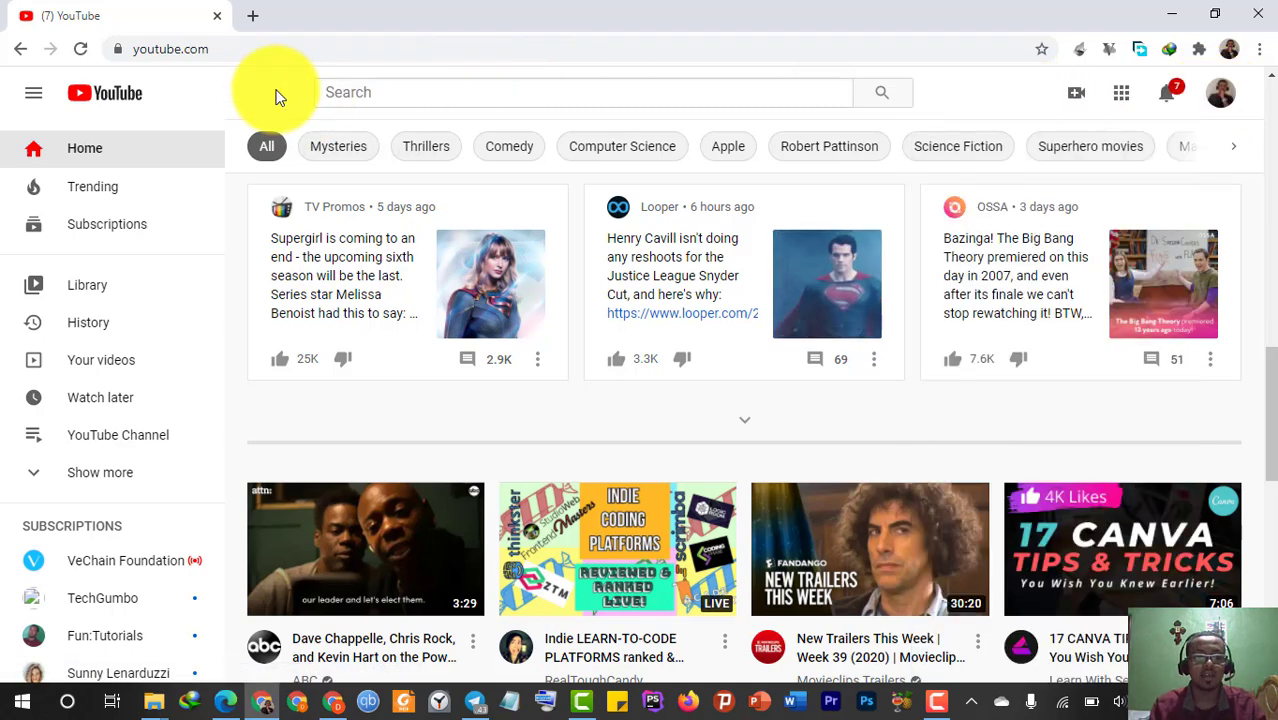
click(333, 703)
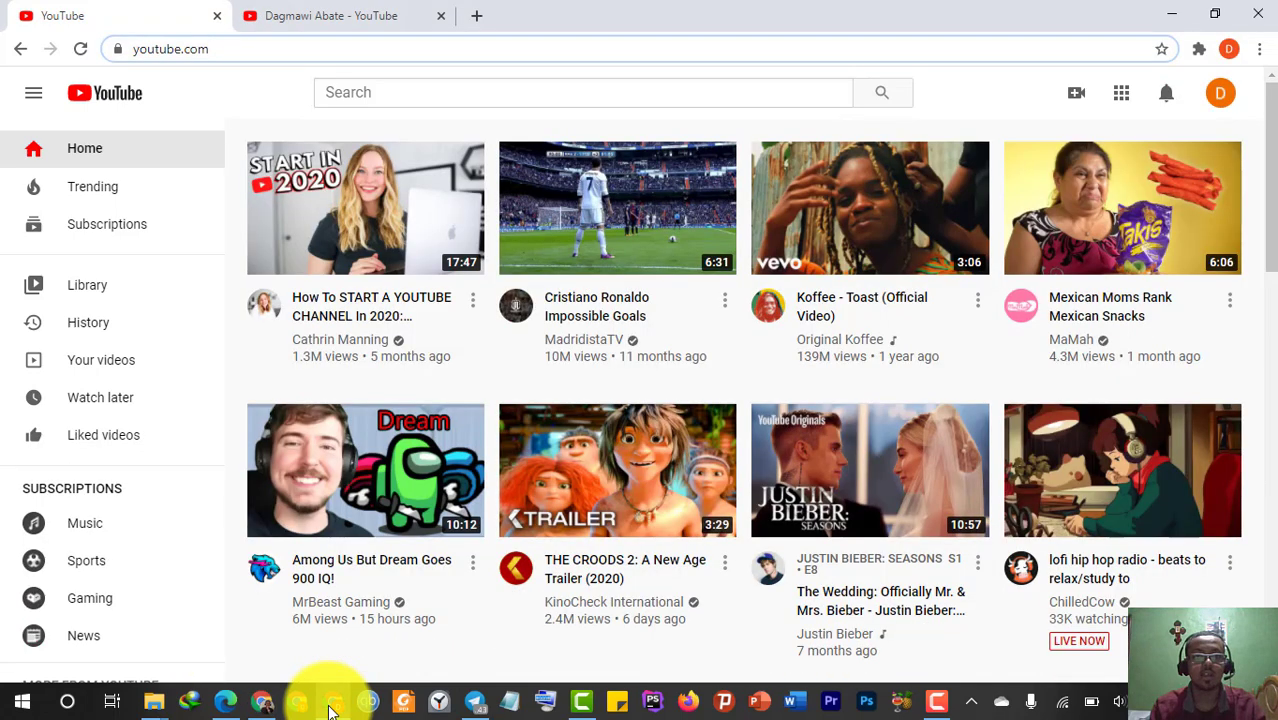
click(1224, 94)
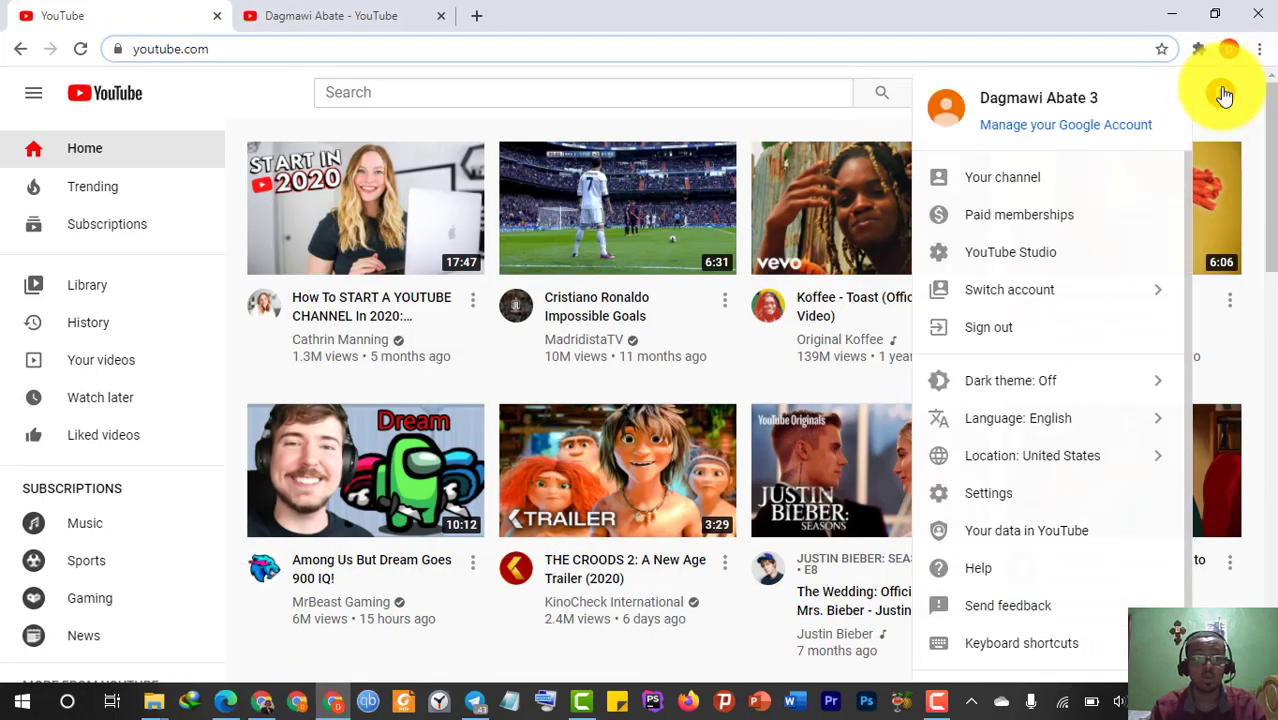
click(221, 103)
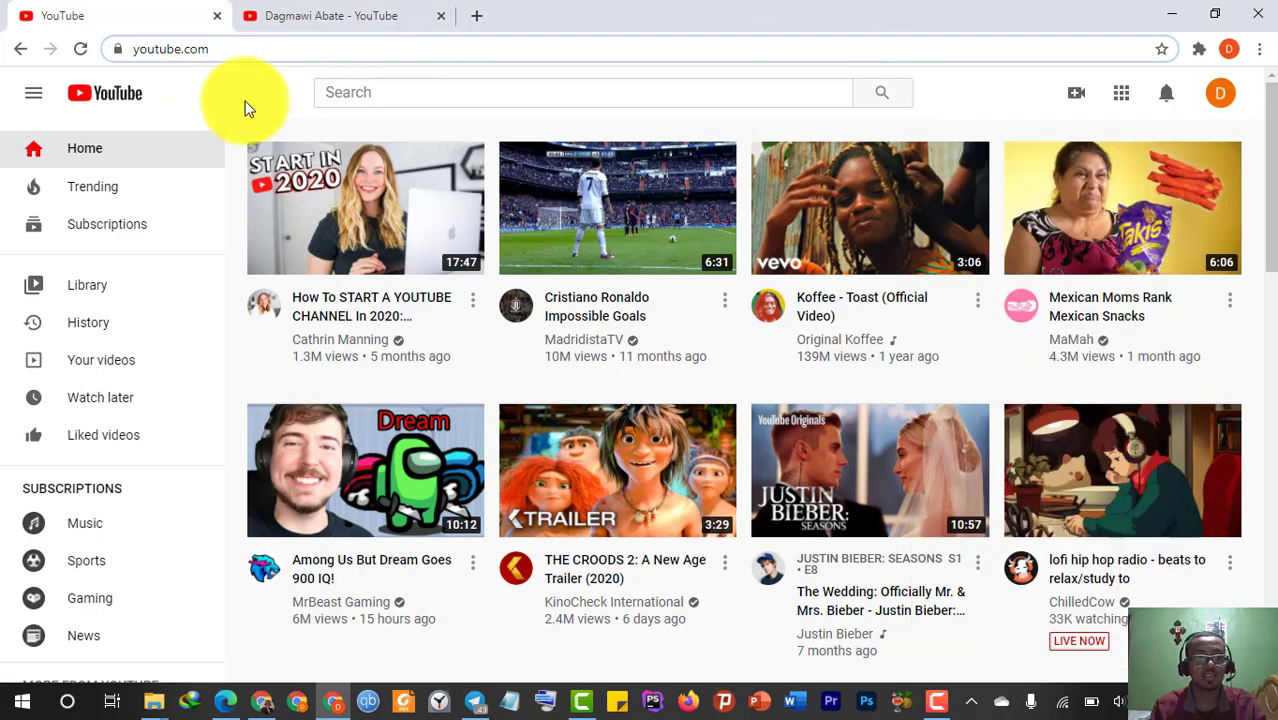
- View the creator's channel page as a non-subscriber, briefly playing and pausing the channel trailer
click(334, 16)
scroll(799, 380, down, 2)
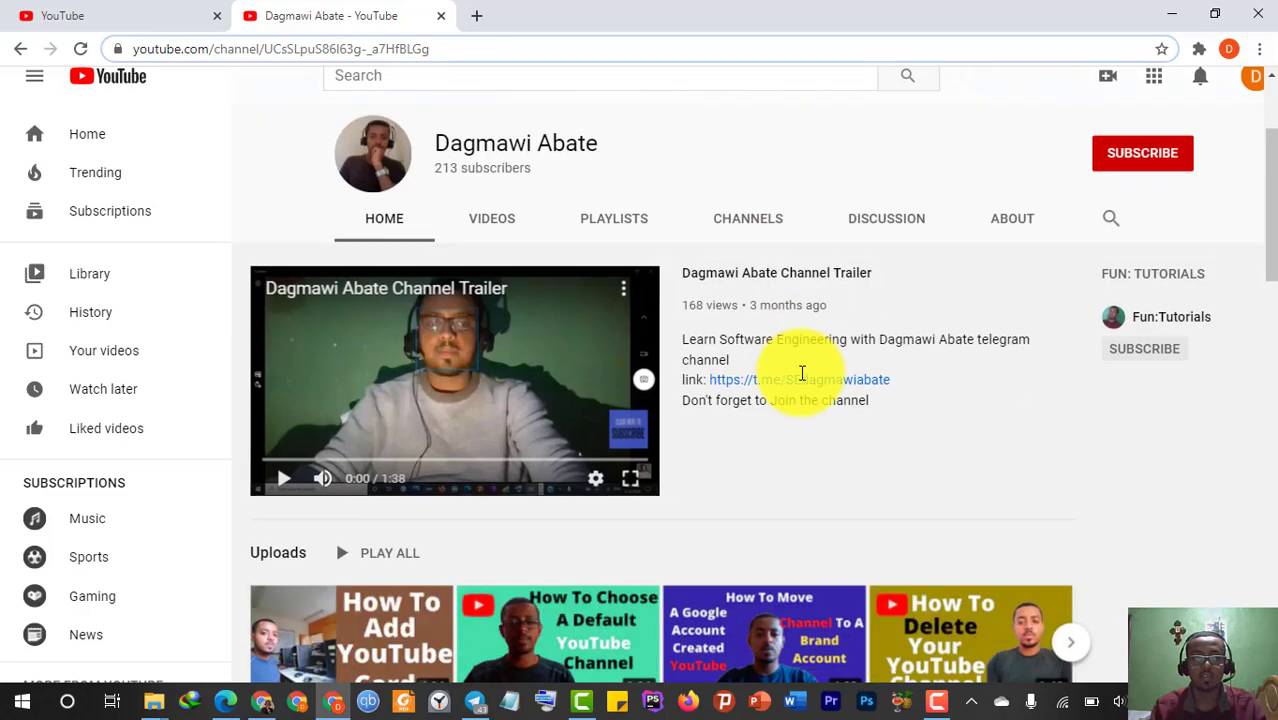
click(397, 388)
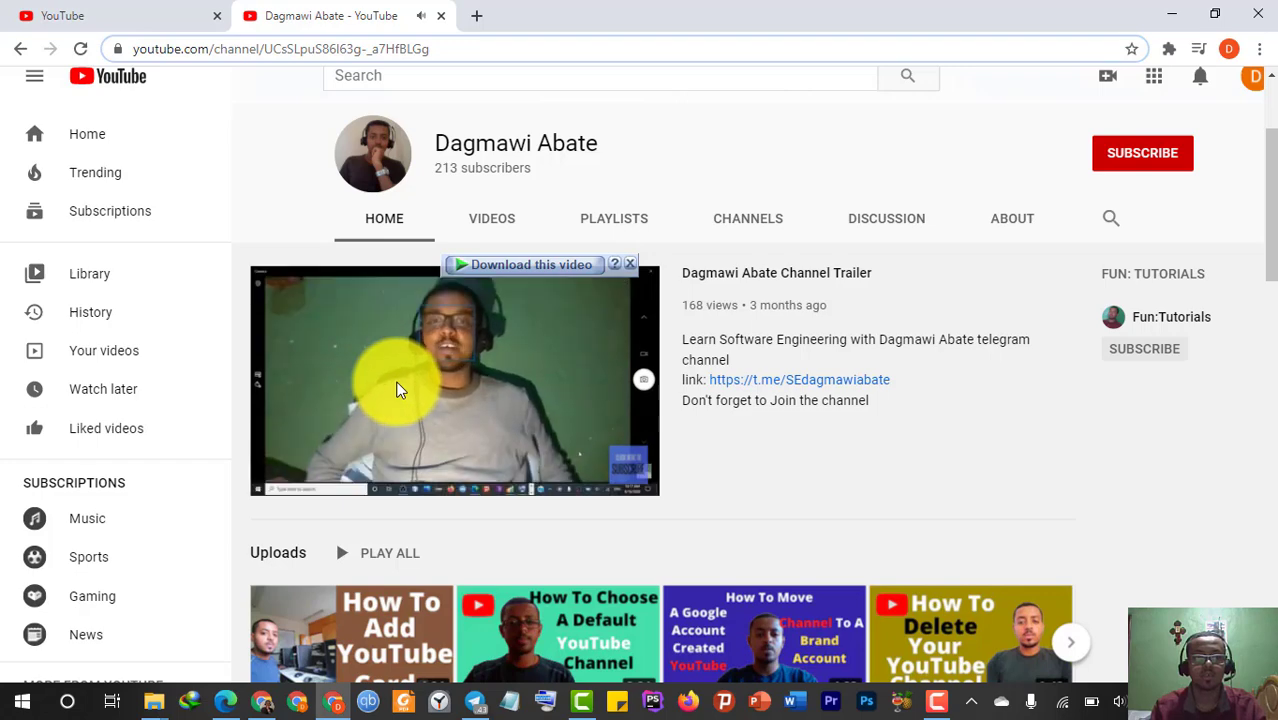
click(397, 388)
scroll(713, 375, up, 1)
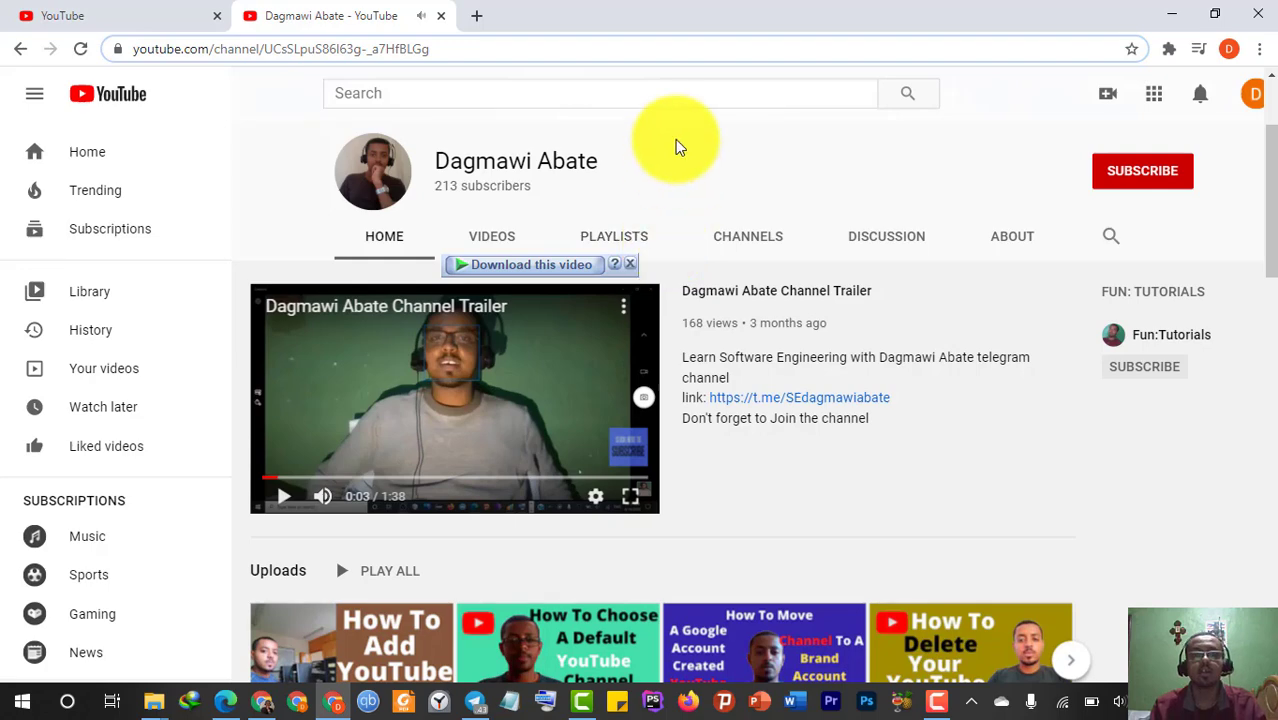
- Subscribe to the channel with all notifications turned on and reload its page
click(1160, 172)
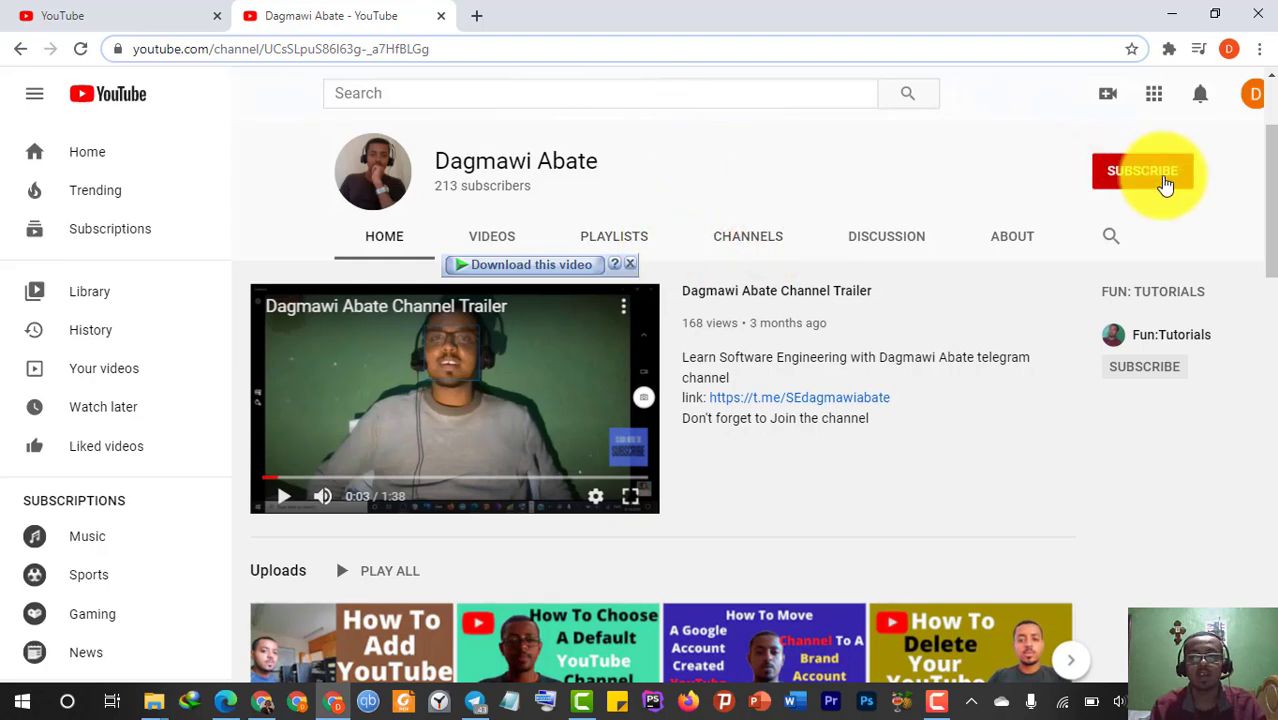
click(1185, 177)
click(1132, 214)
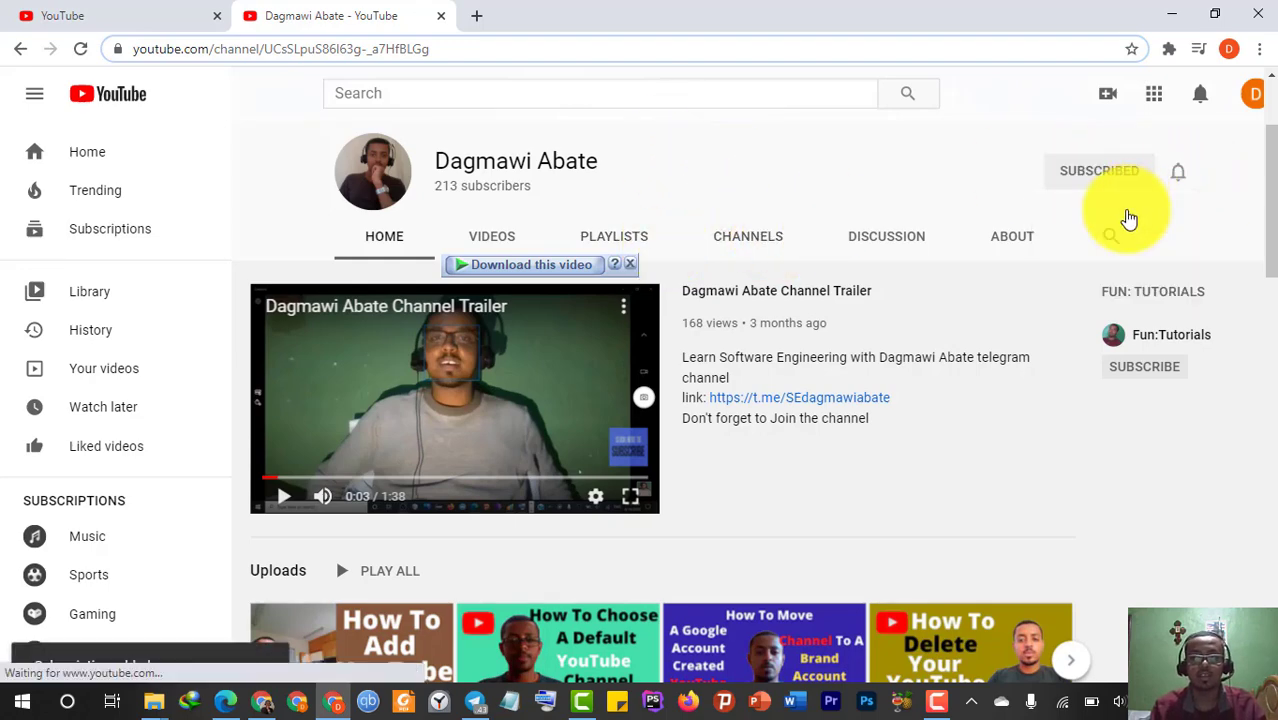
click(81, 48)
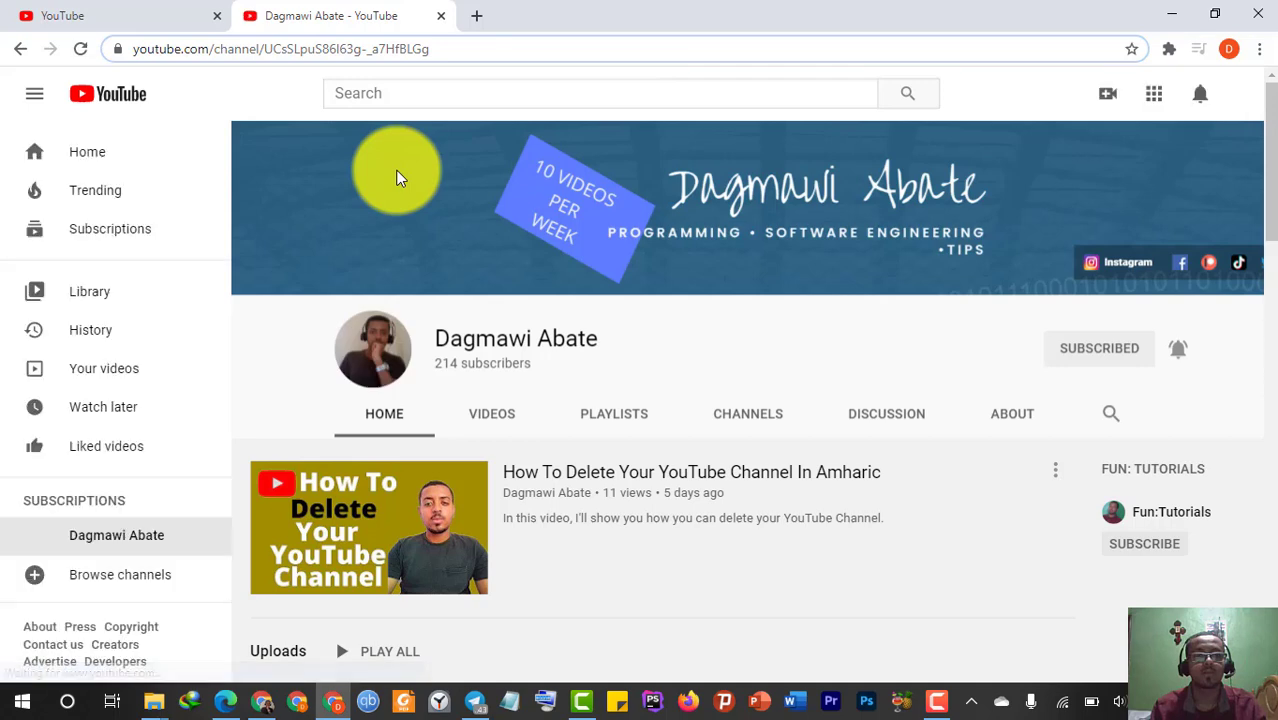
- Preview the featured video "How To Delete Your YouTube Channel In Amharic" in a new tab, then return to the channel page and reload it
scroll(657, 384, down, 1)
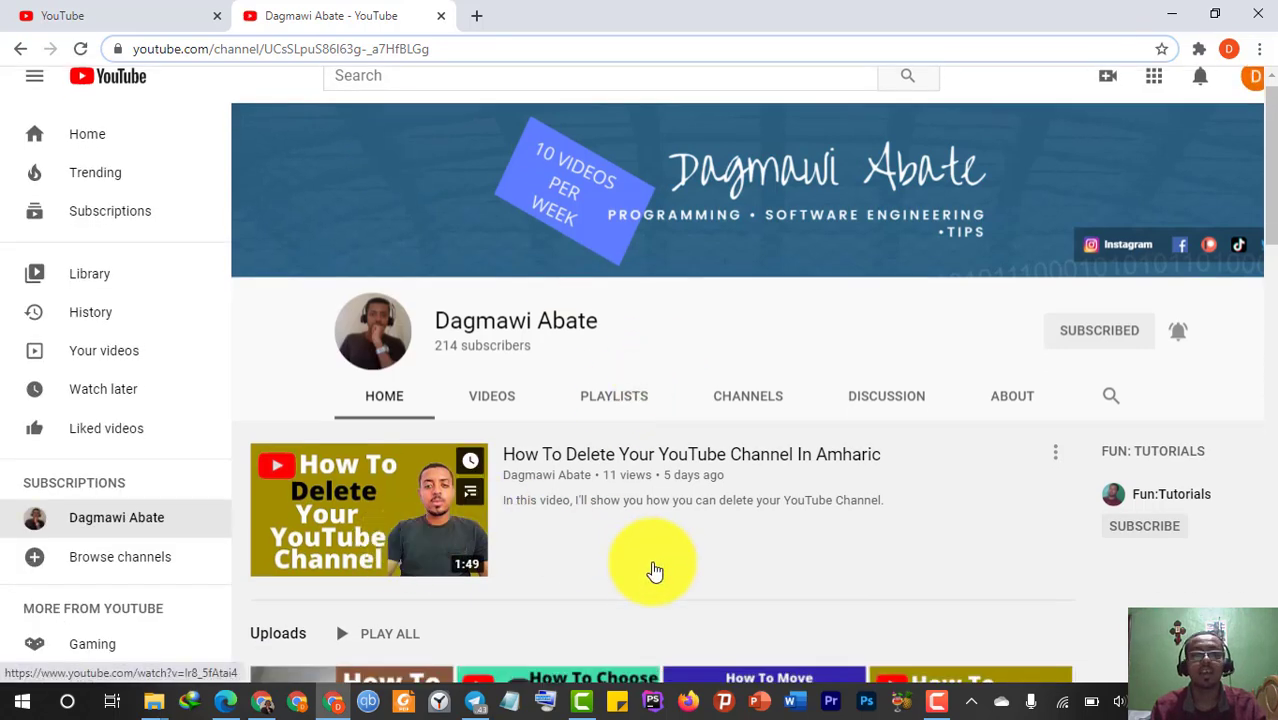
mouse_move(478, 452)
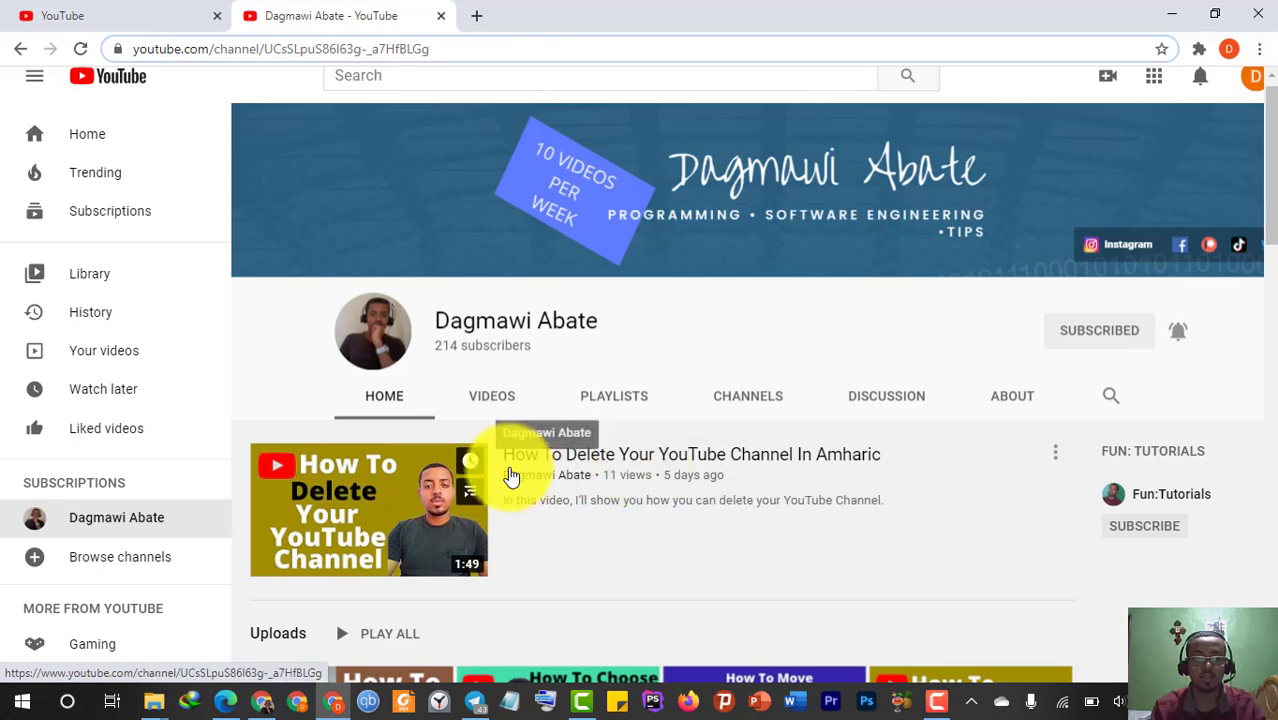
right_click(366, 492)
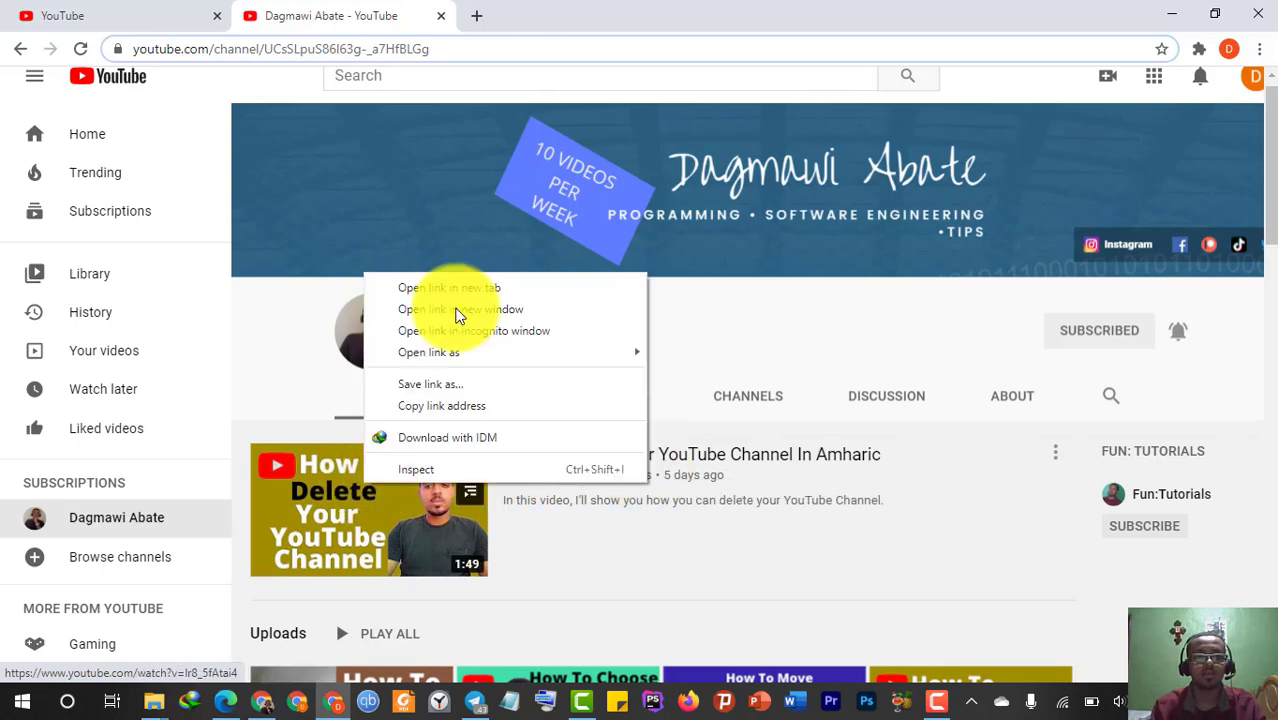
click(474, 289)
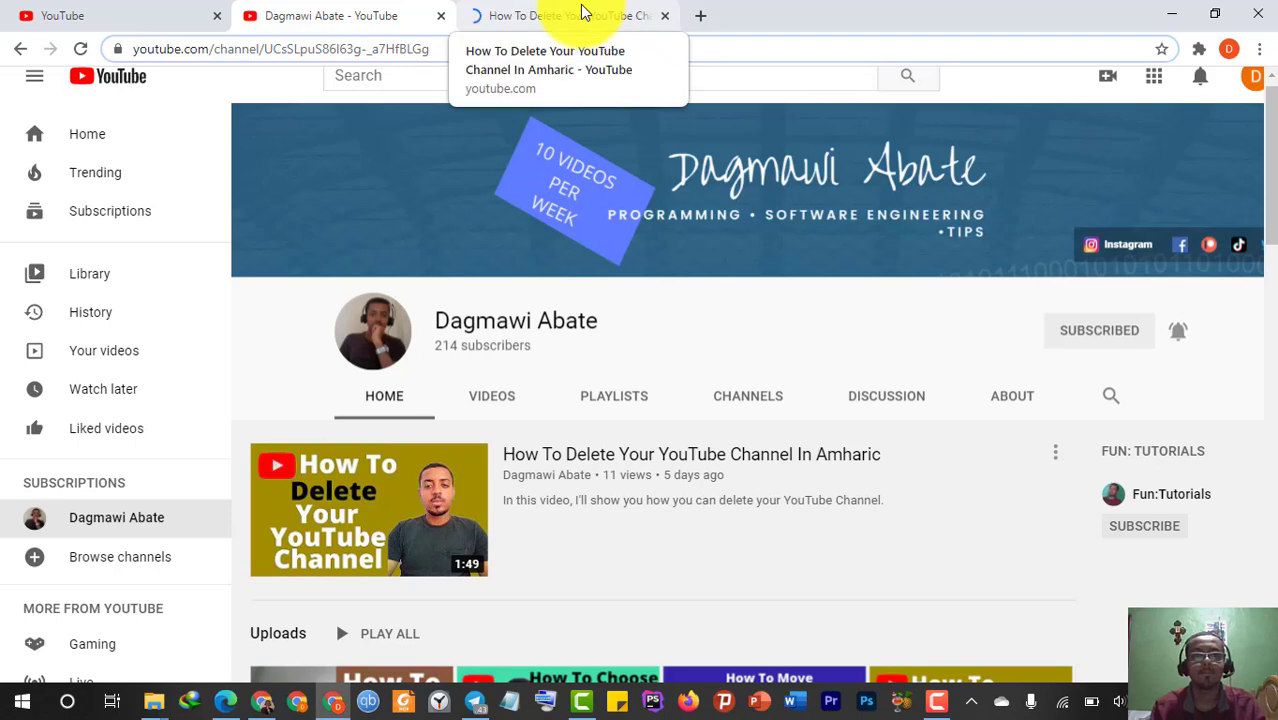
click(584, 12)
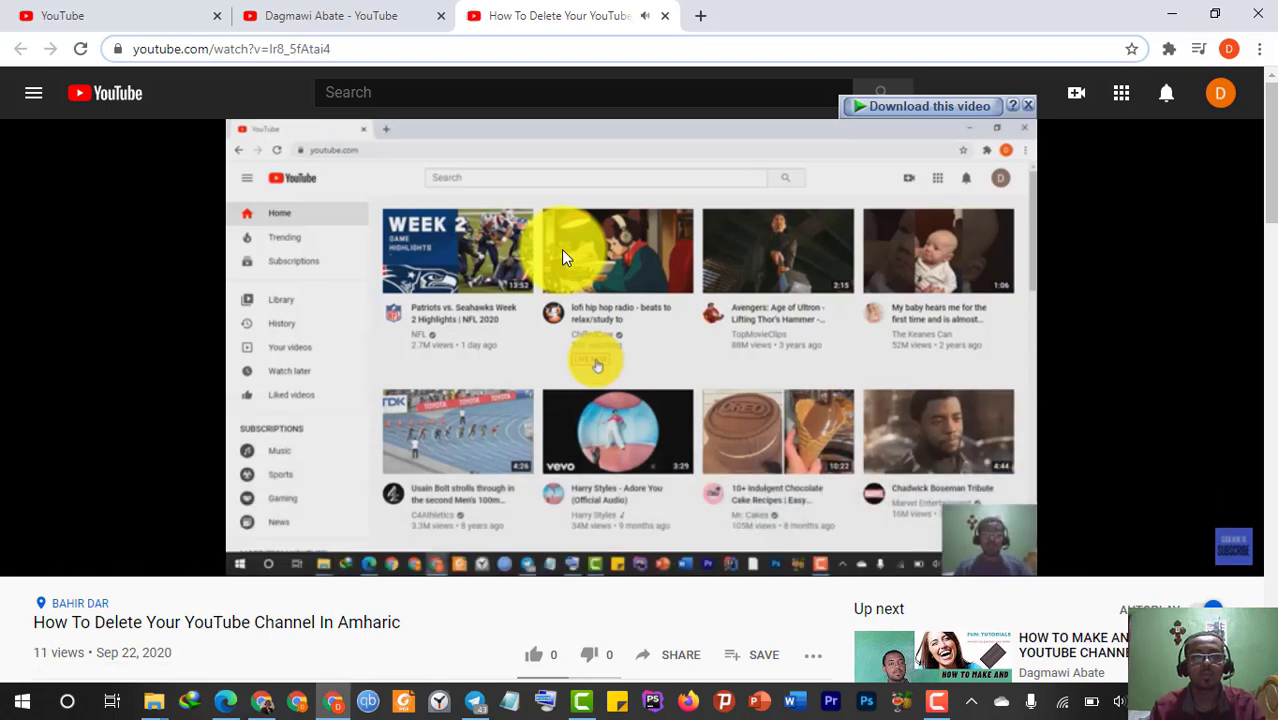
click(563, 254)
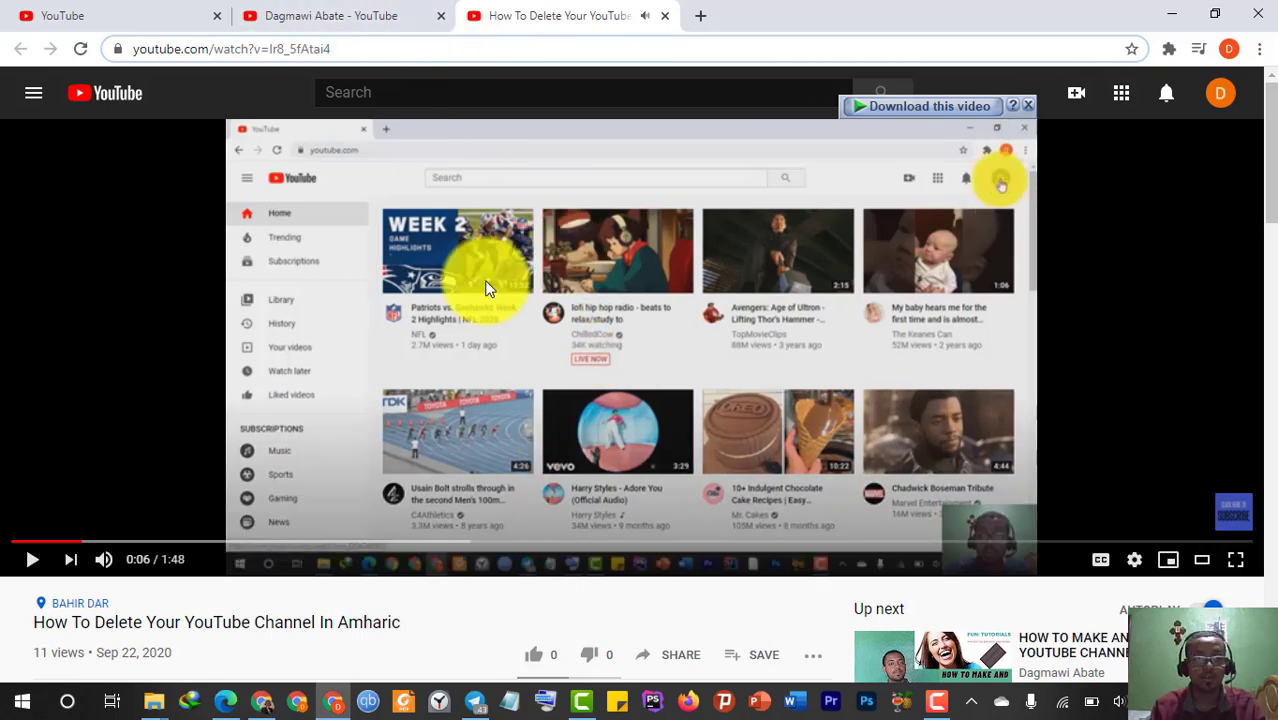
click(330, 15)
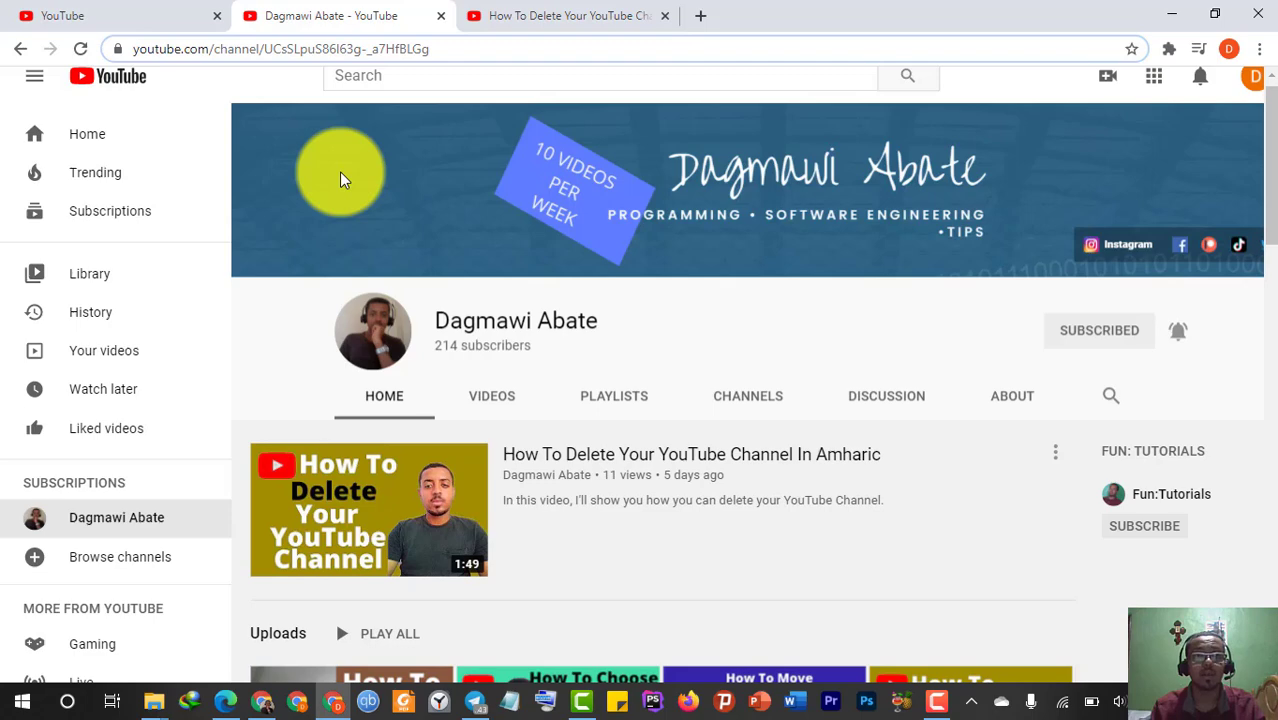
click(81, 49)
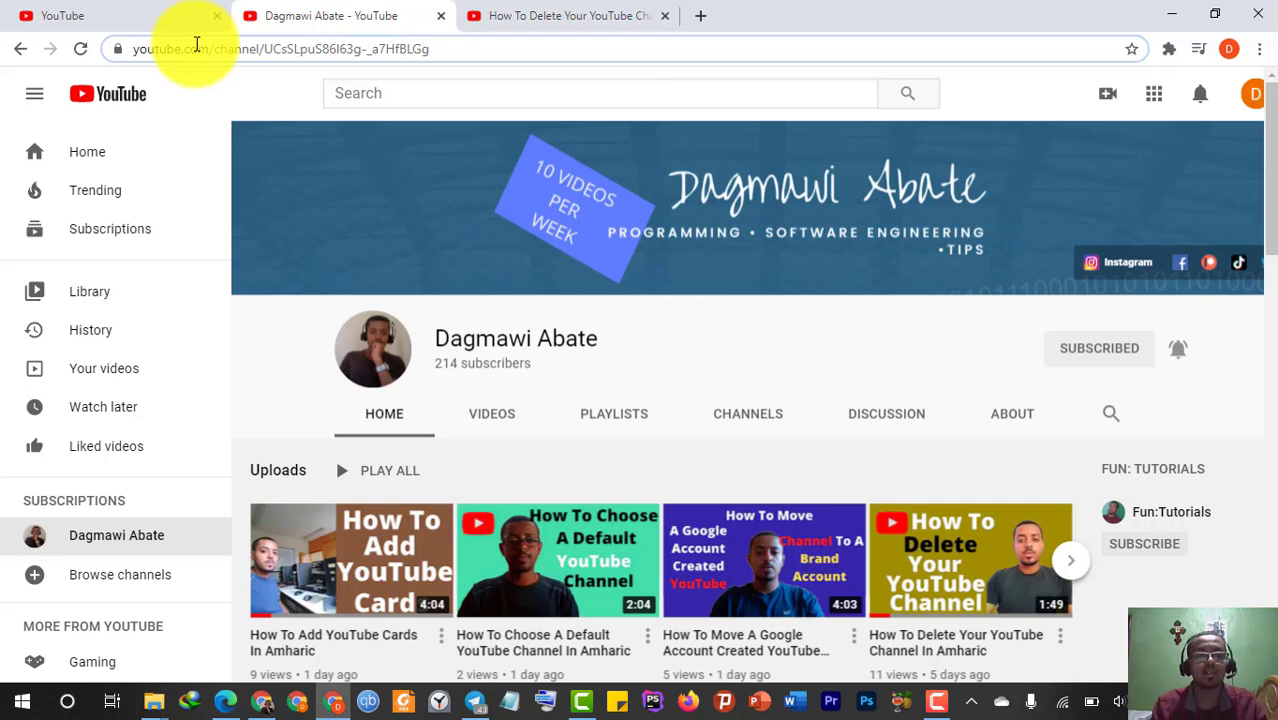
- Switch to the channel owner's browser window and open their own channel page in a new tab
click(268, 705)
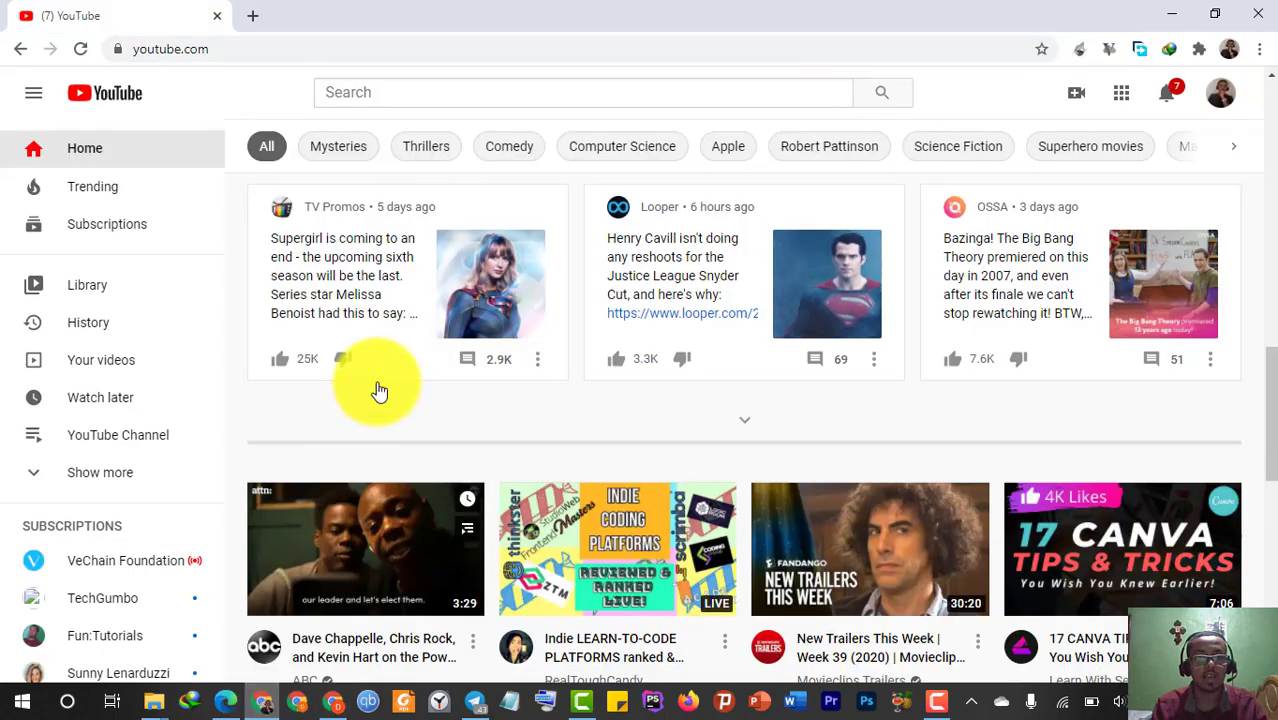
click(1222, 100)
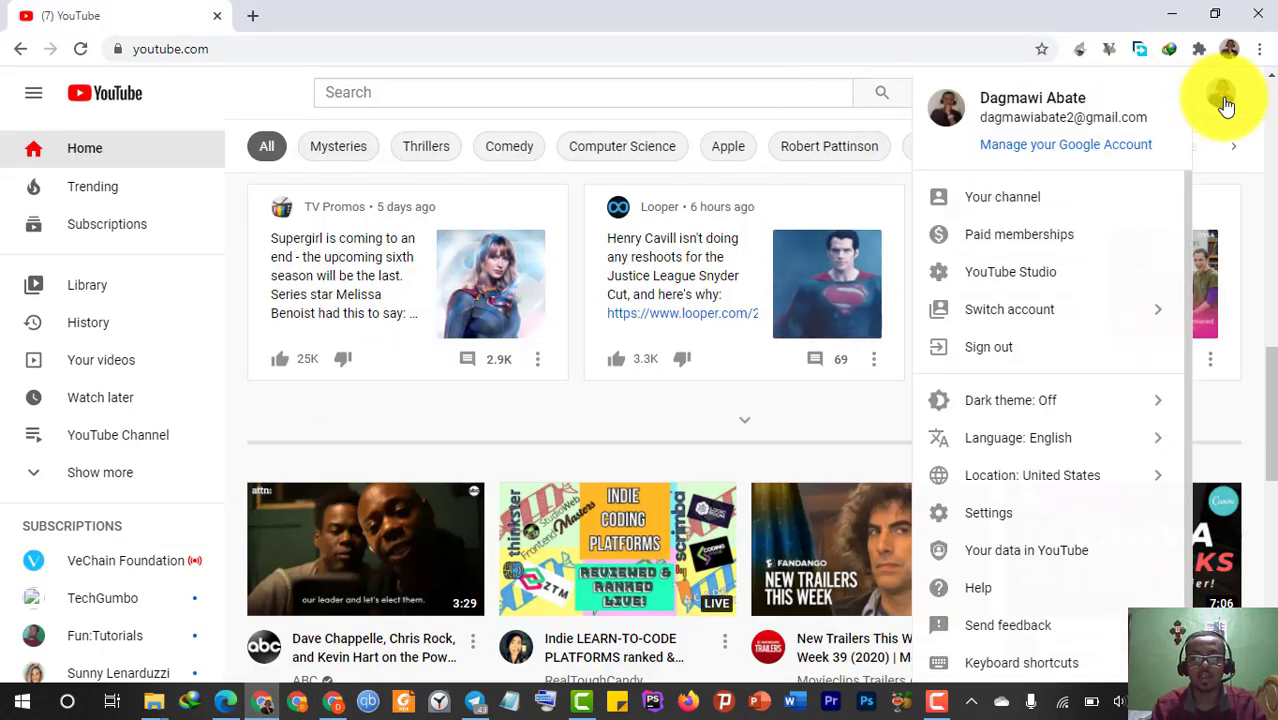
right_click(1001, 200)
click(1024, 220)
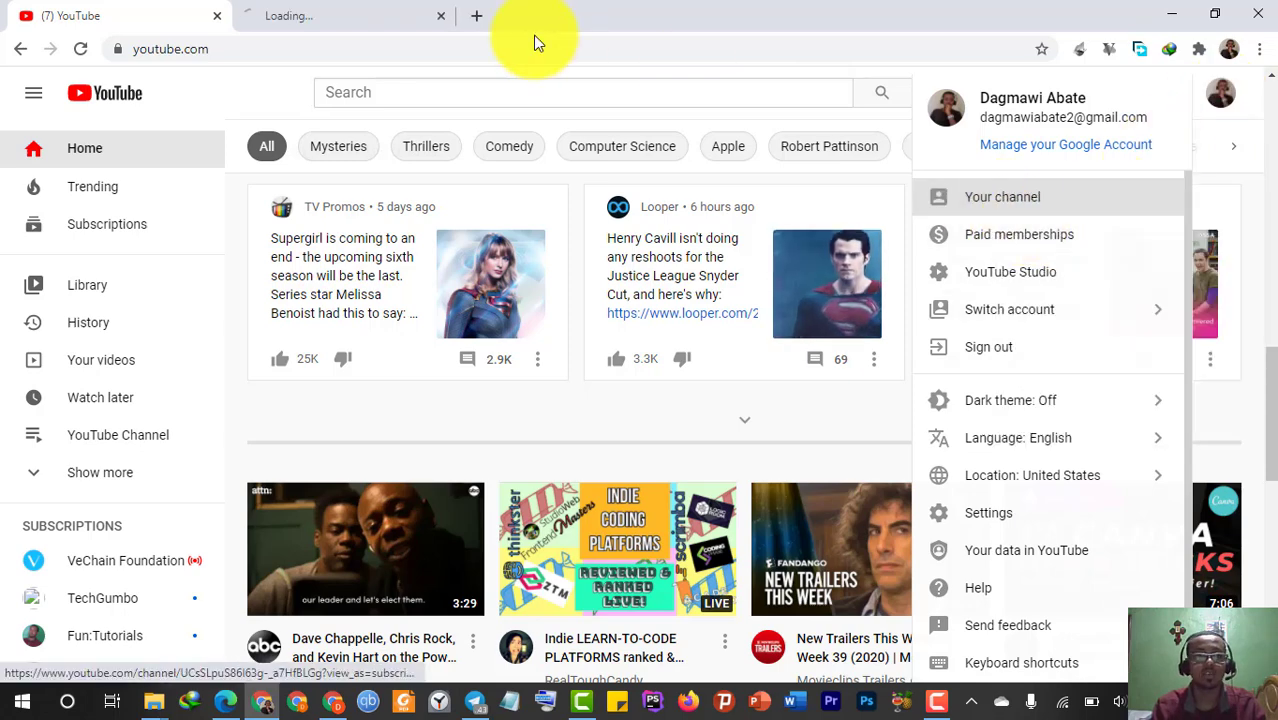
click(336, 14)
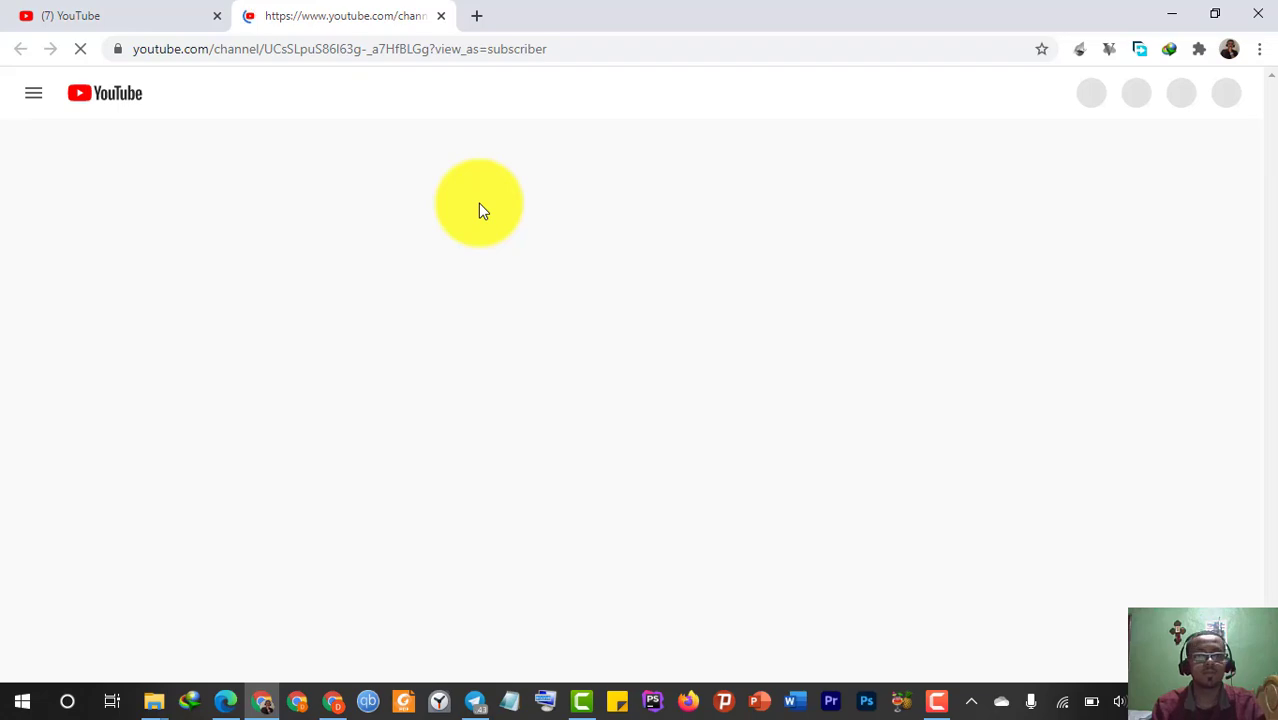
- Open the channel's customization page in a new tab and switch to it
scroll(619, 406, down, 2)
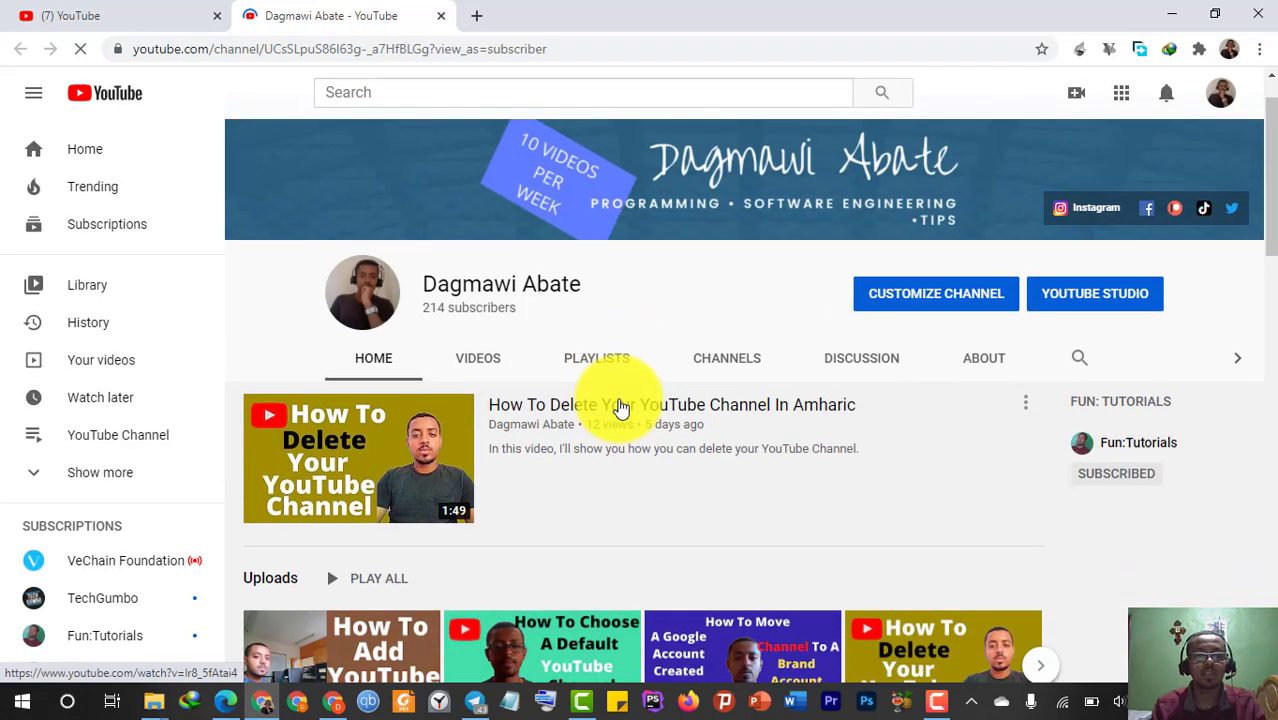
scroll(700, 390, up, 2)
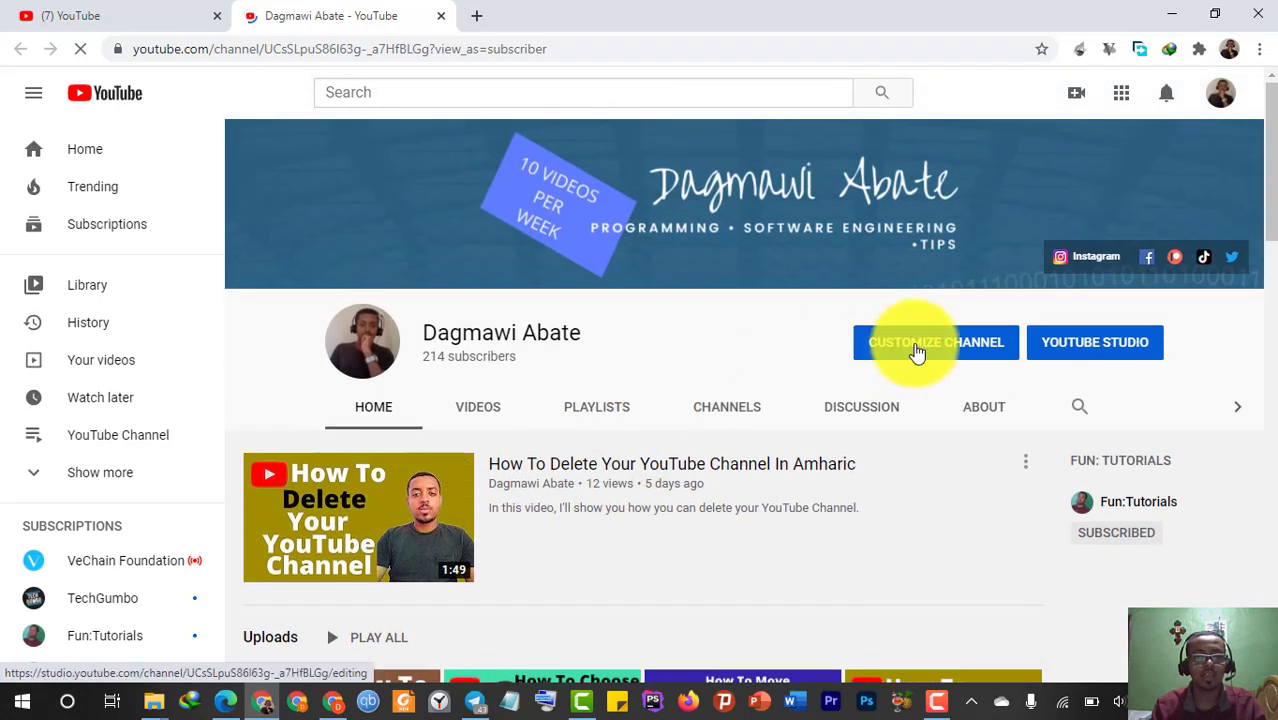
right_click(915, 349)
click(1000, 360)
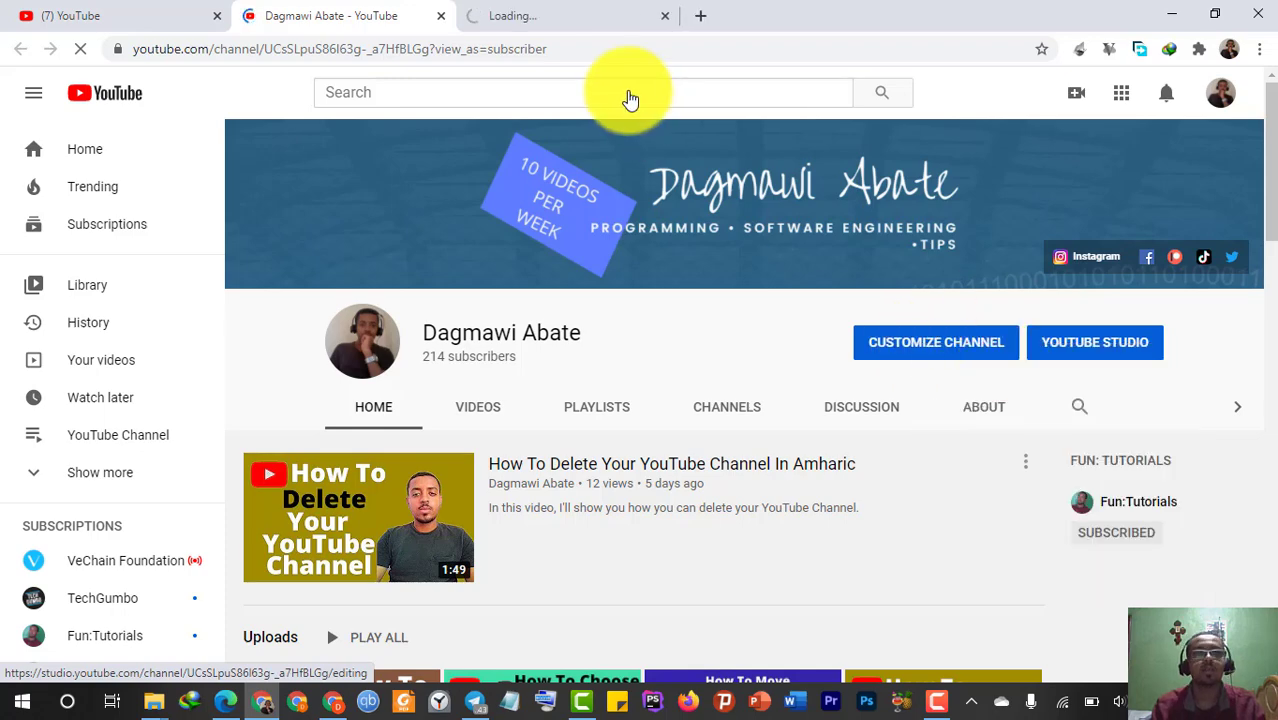
click(557, 10)
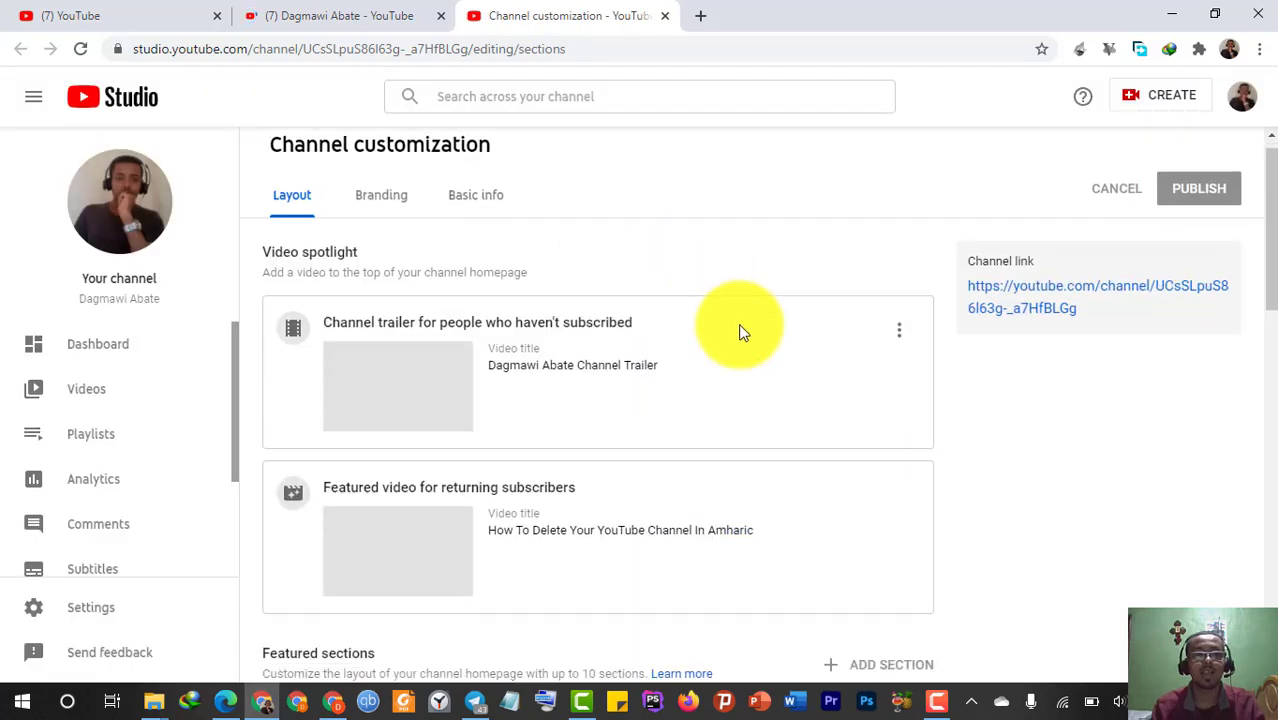
- Change the channel trailer for people who haven't subscribed to the video "Pomodoro Technique And How It Works For Me In Amharic"
scroll(740, 333, down, 1)
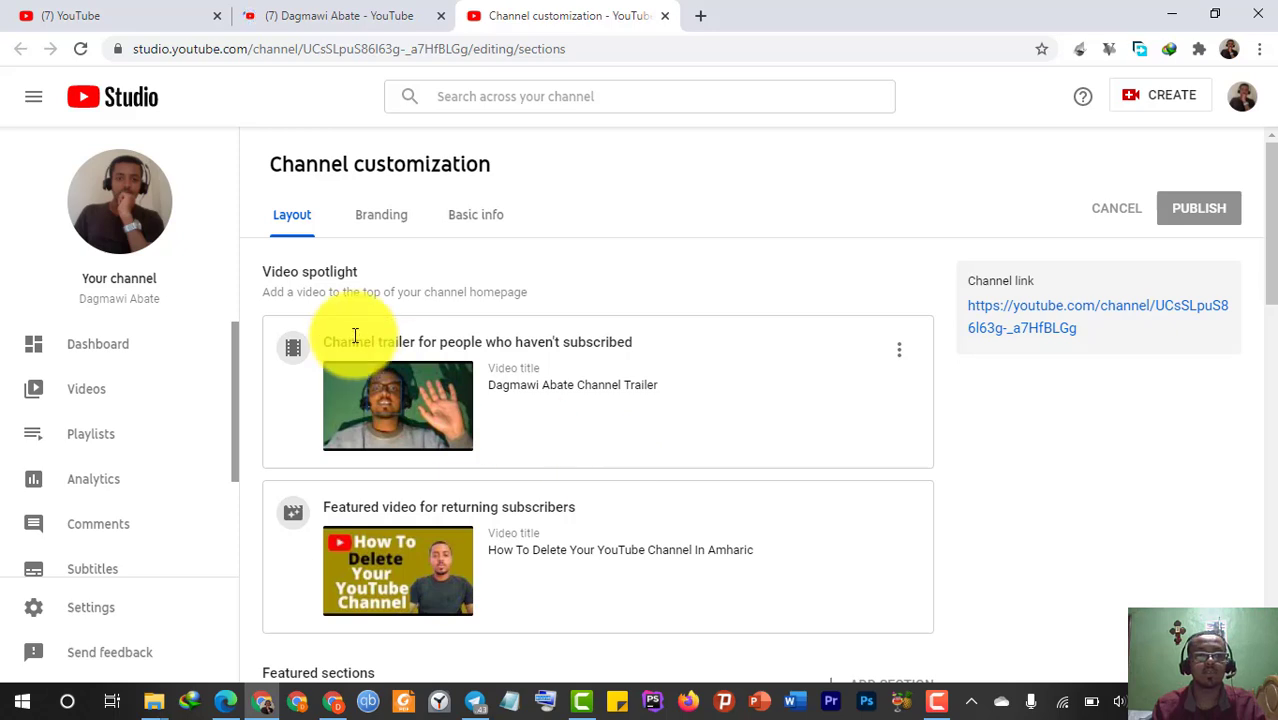
scroll(650, 416, down, 1)
scroll(650, 416, down, 1)
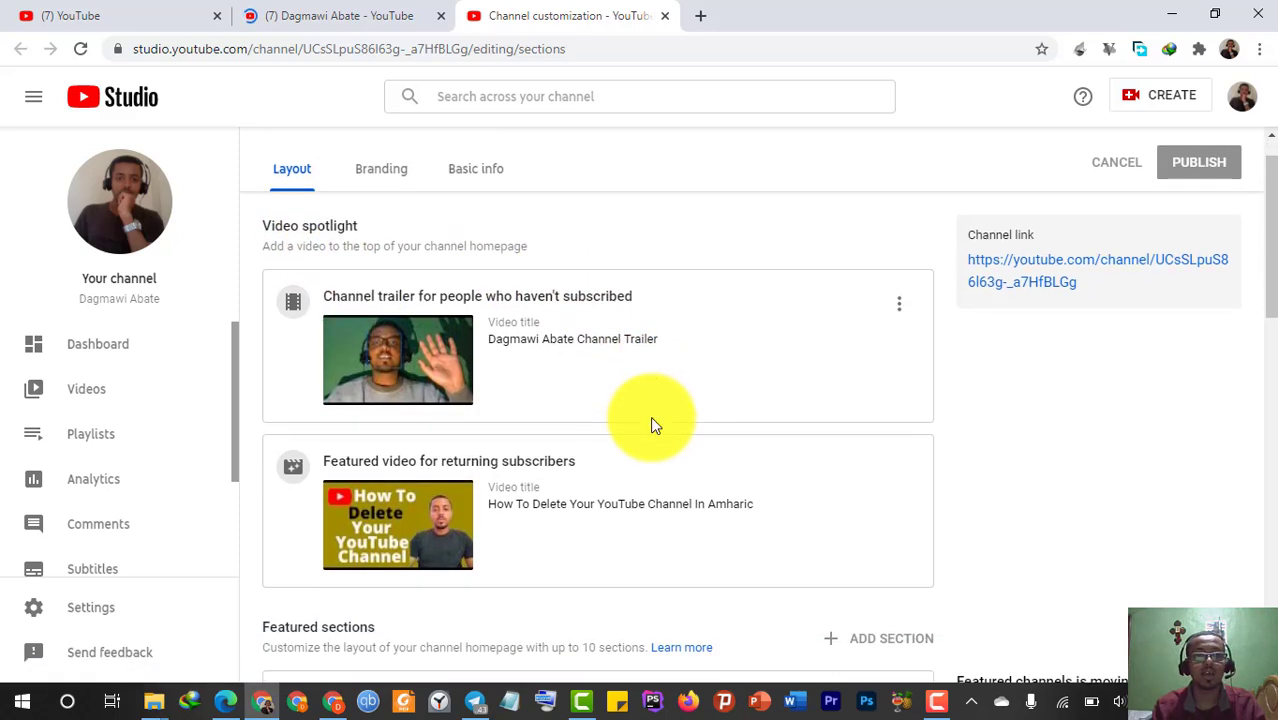
scroll(650, 413, up, 1)
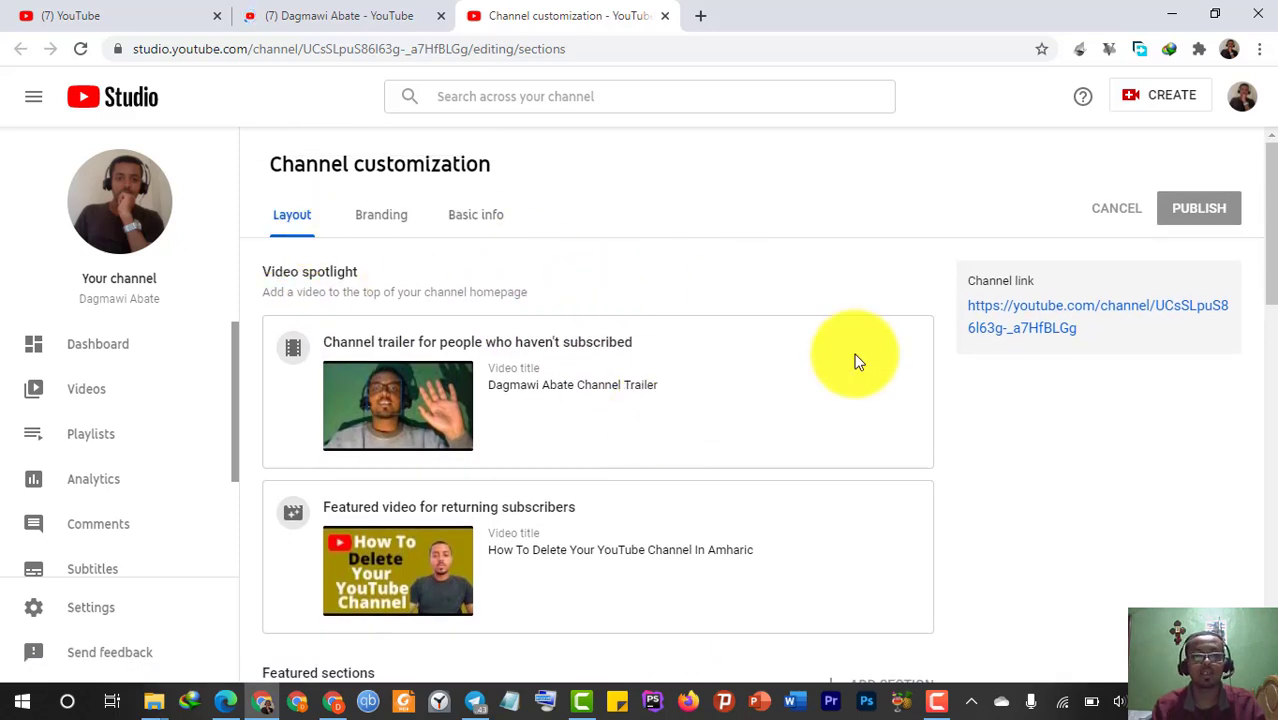
scroll(855, 360, down, 1)
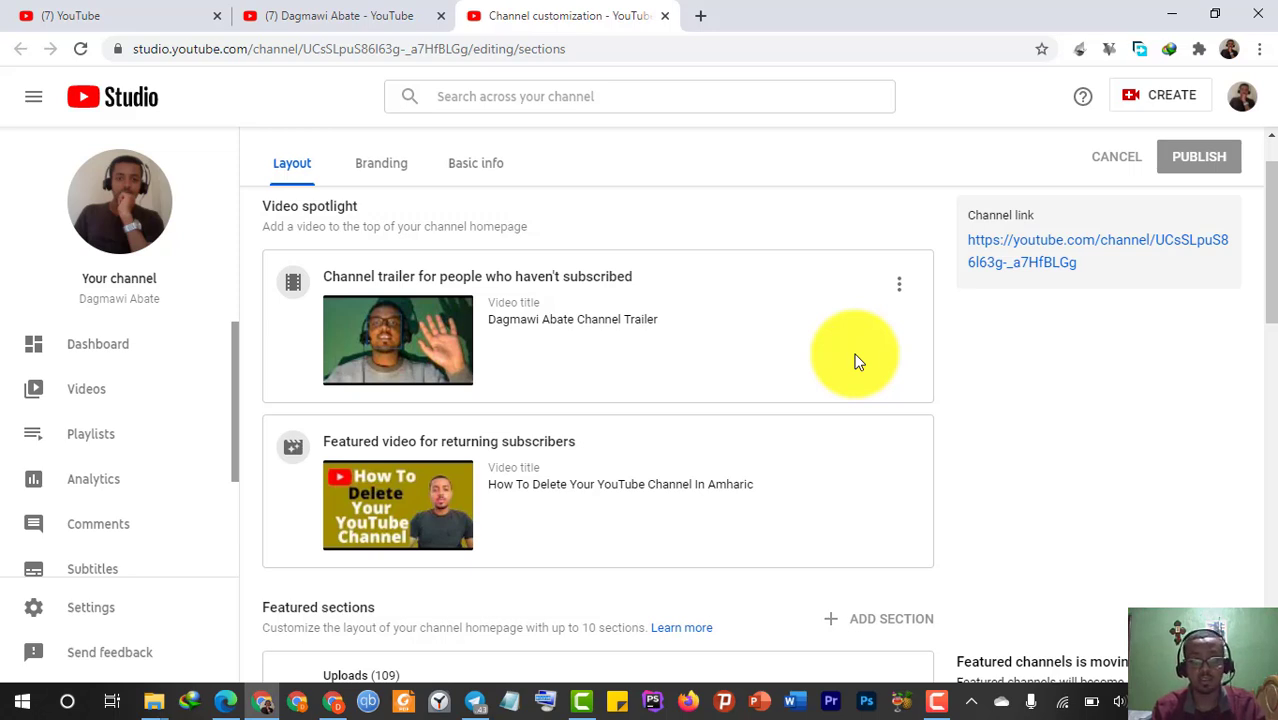
click(901, 283)
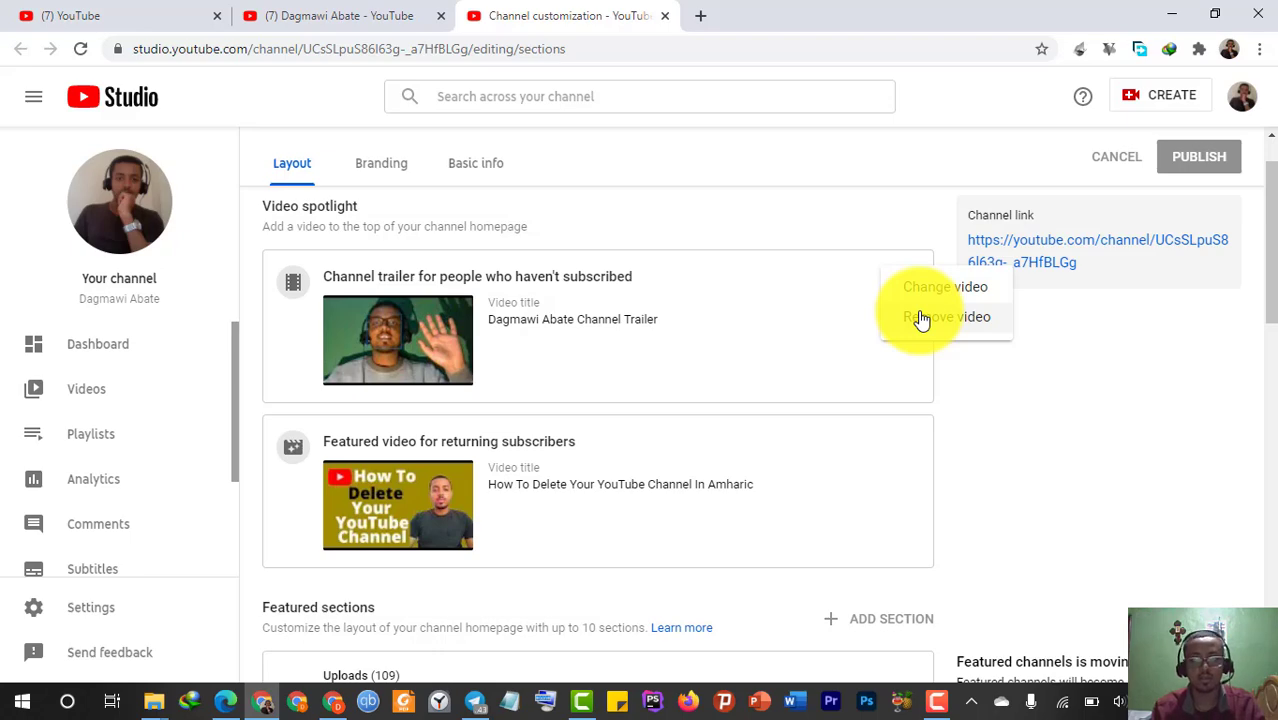
click(930, 296)
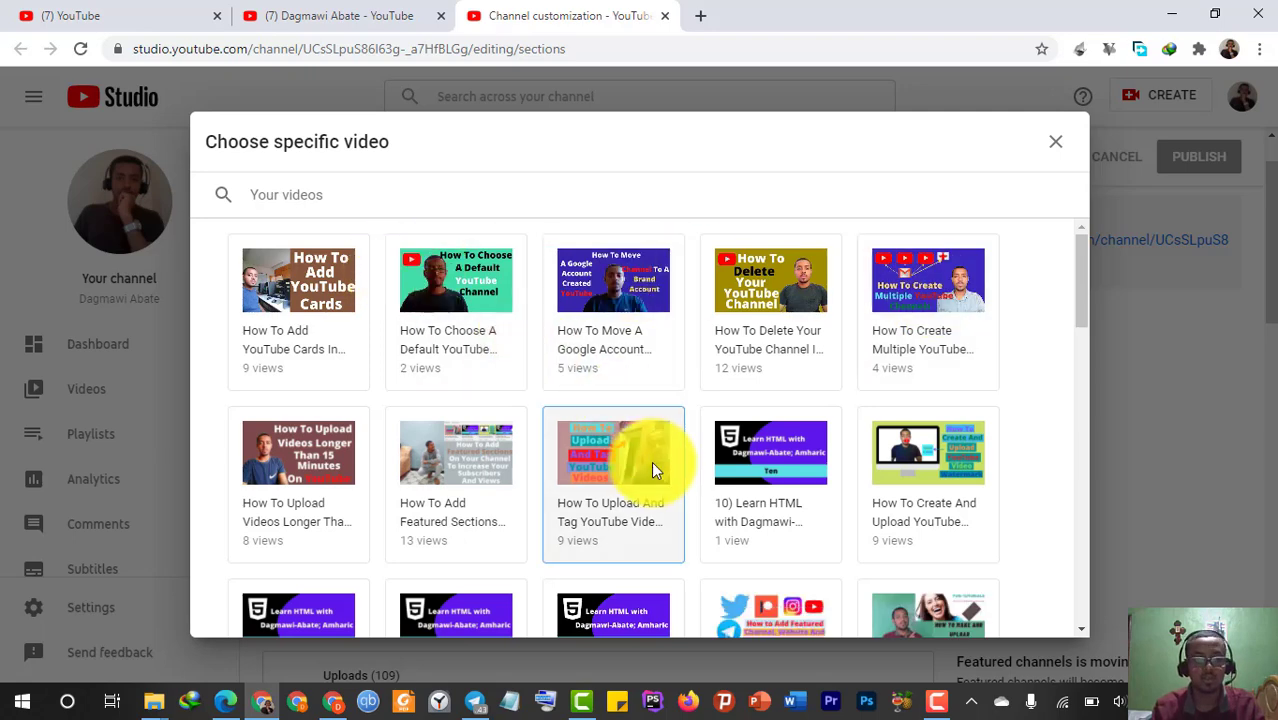
scroll(652, 460, down, 4)
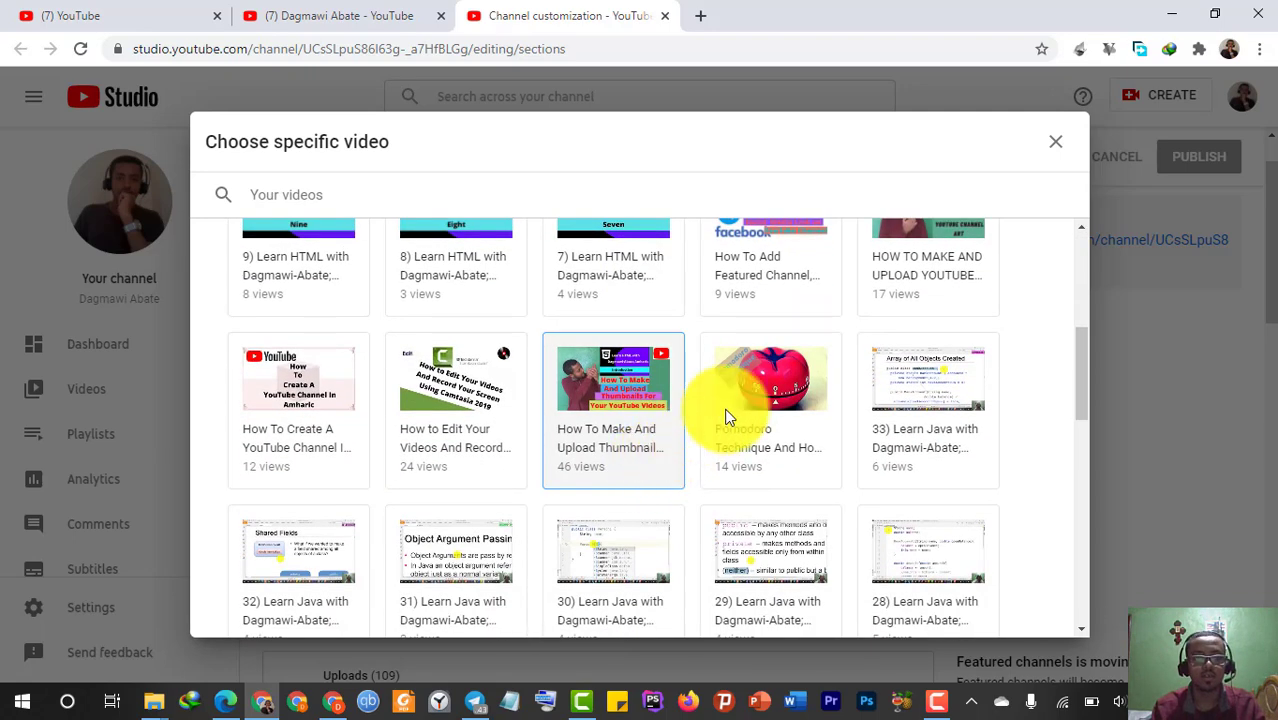
click(745, 397)
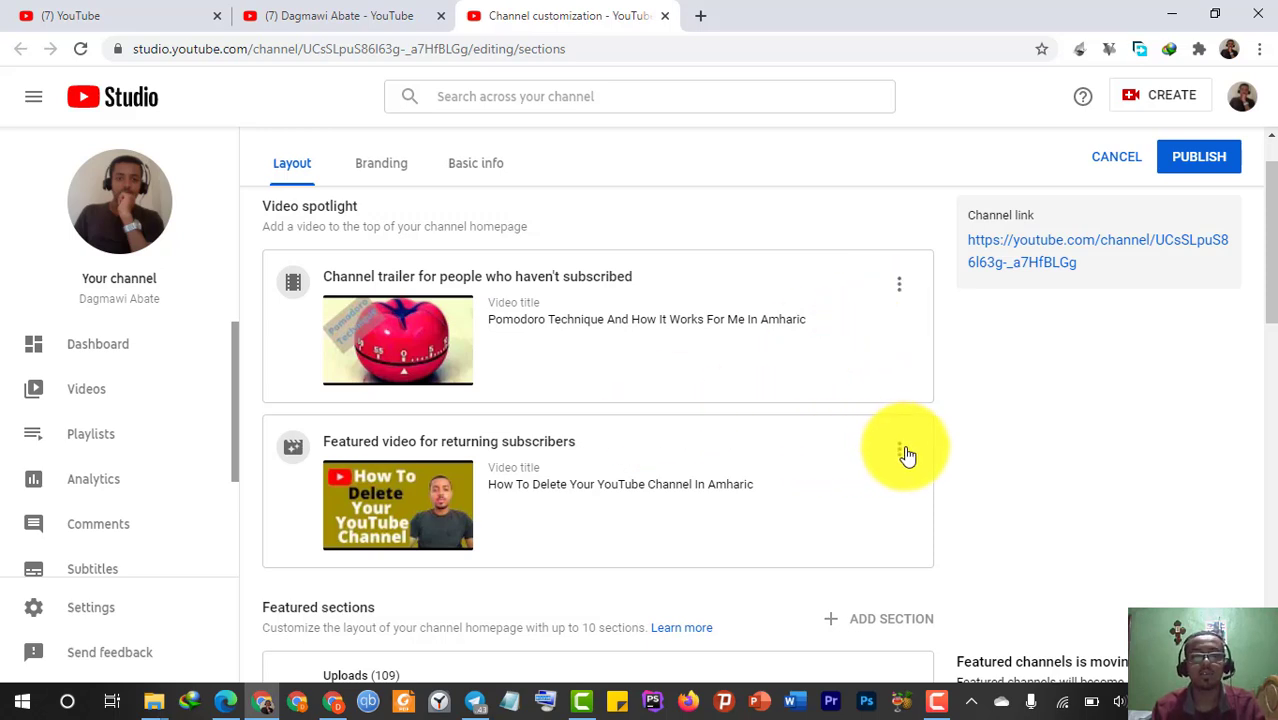
- Change the featured video for returning subscribers to "How To Add YouTube Cards In Amharic" and publish the channel changes
click(901, 451)
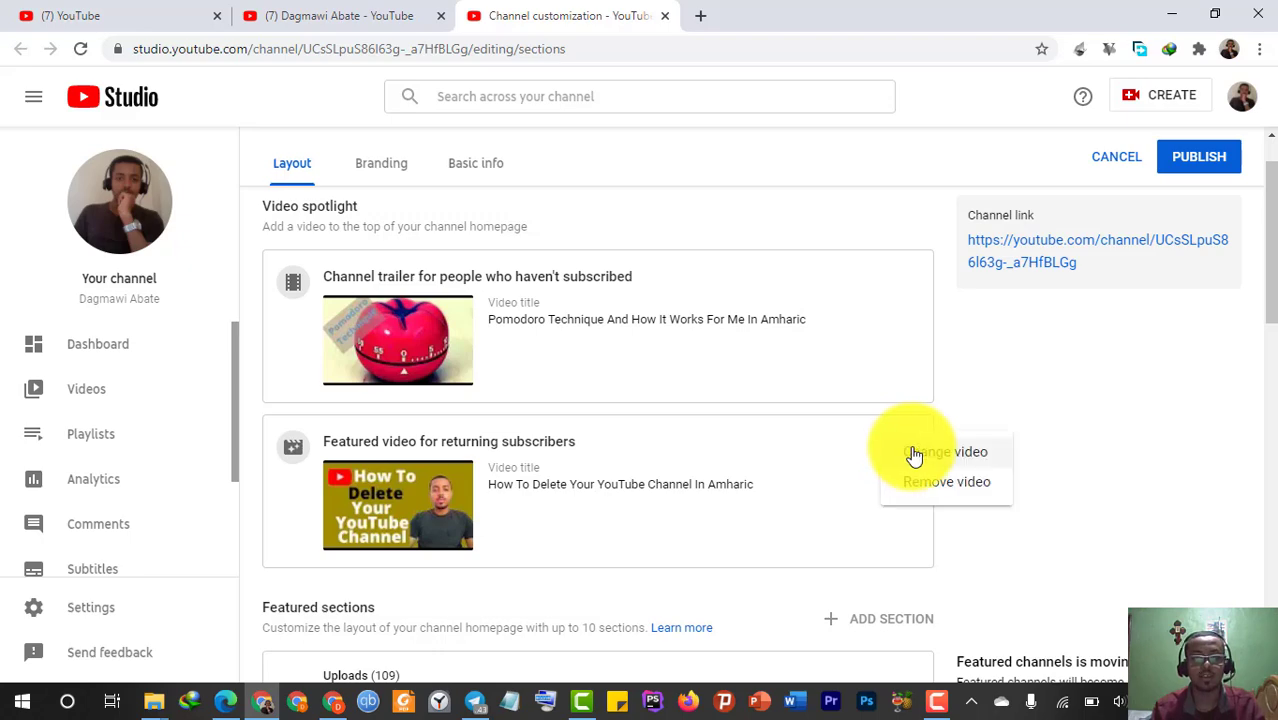
click(915, 453)
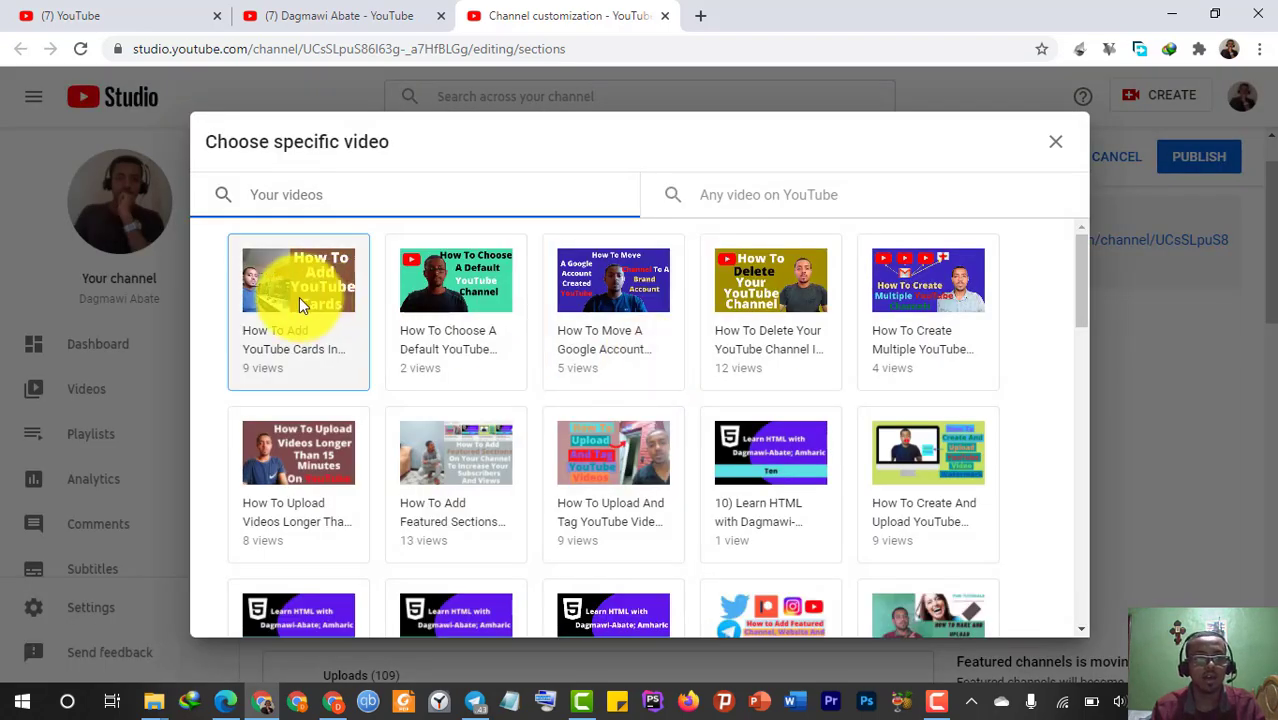
click(299, 296)
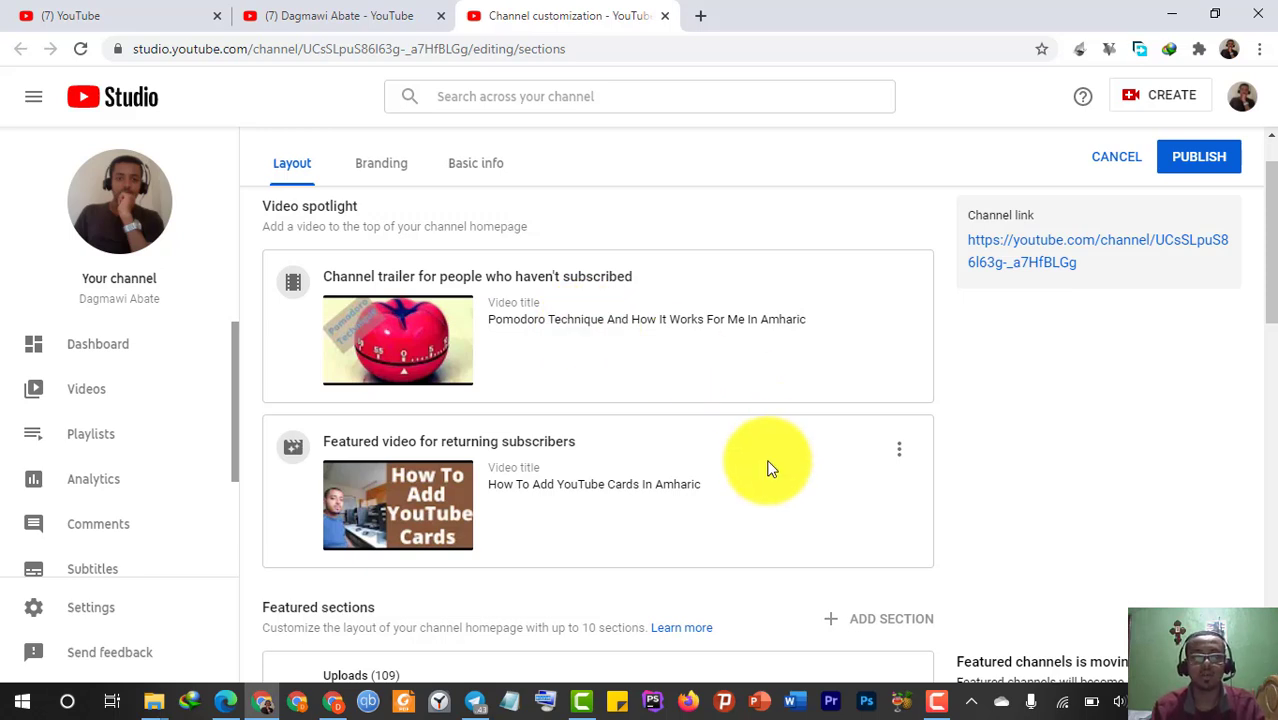
click(1199, 158)
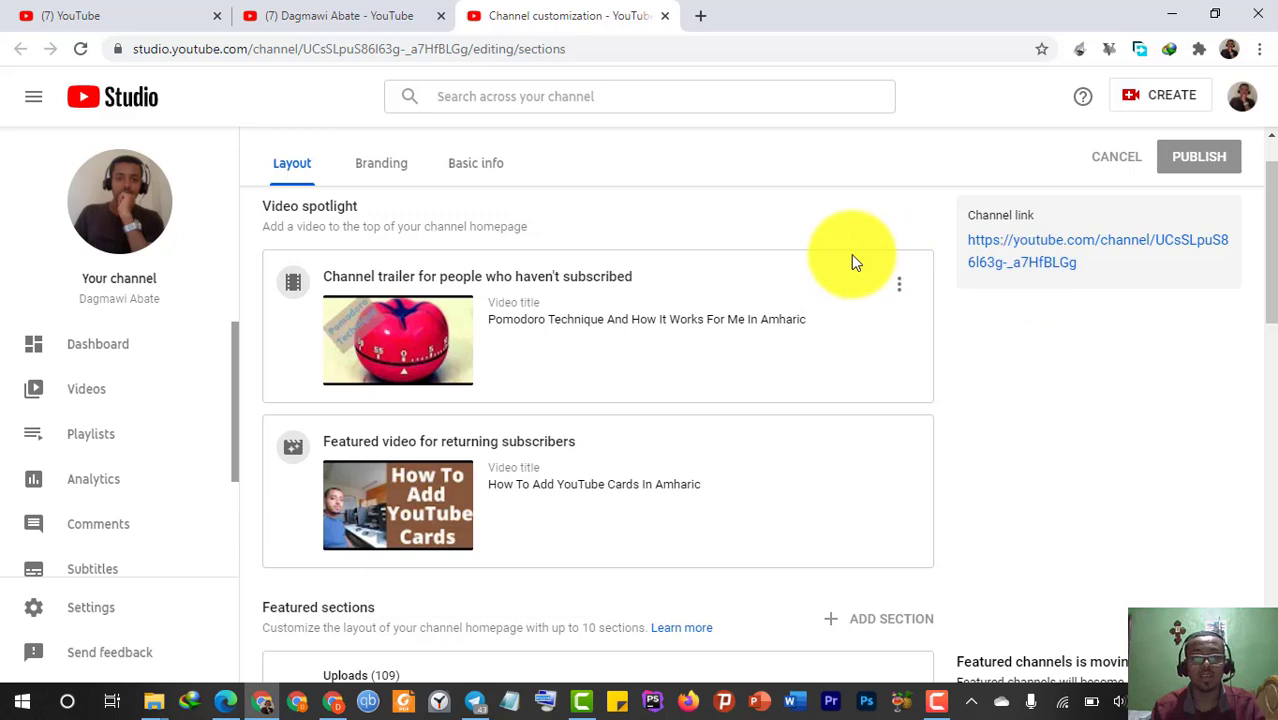
- Remove both the channel trailer for people who haven't subscribed and the featured video for returning subscribers
click(897, 283)
click(927, 317)
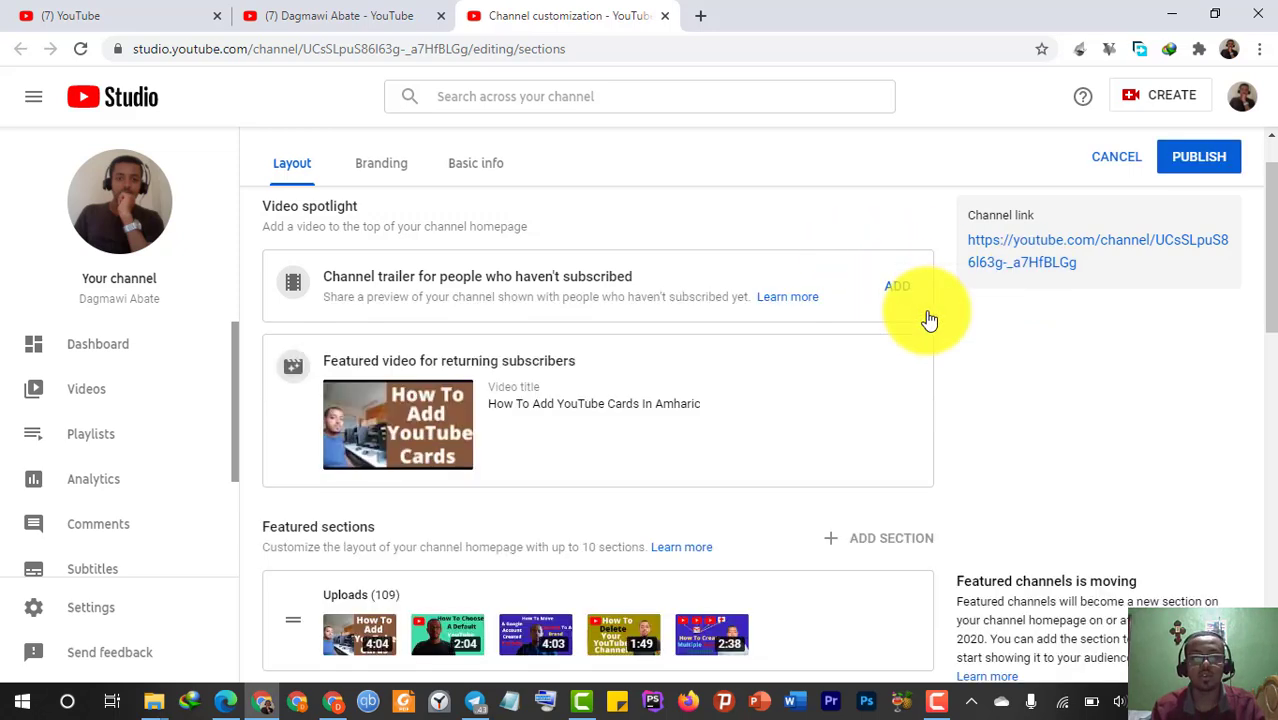
click(895, 374)
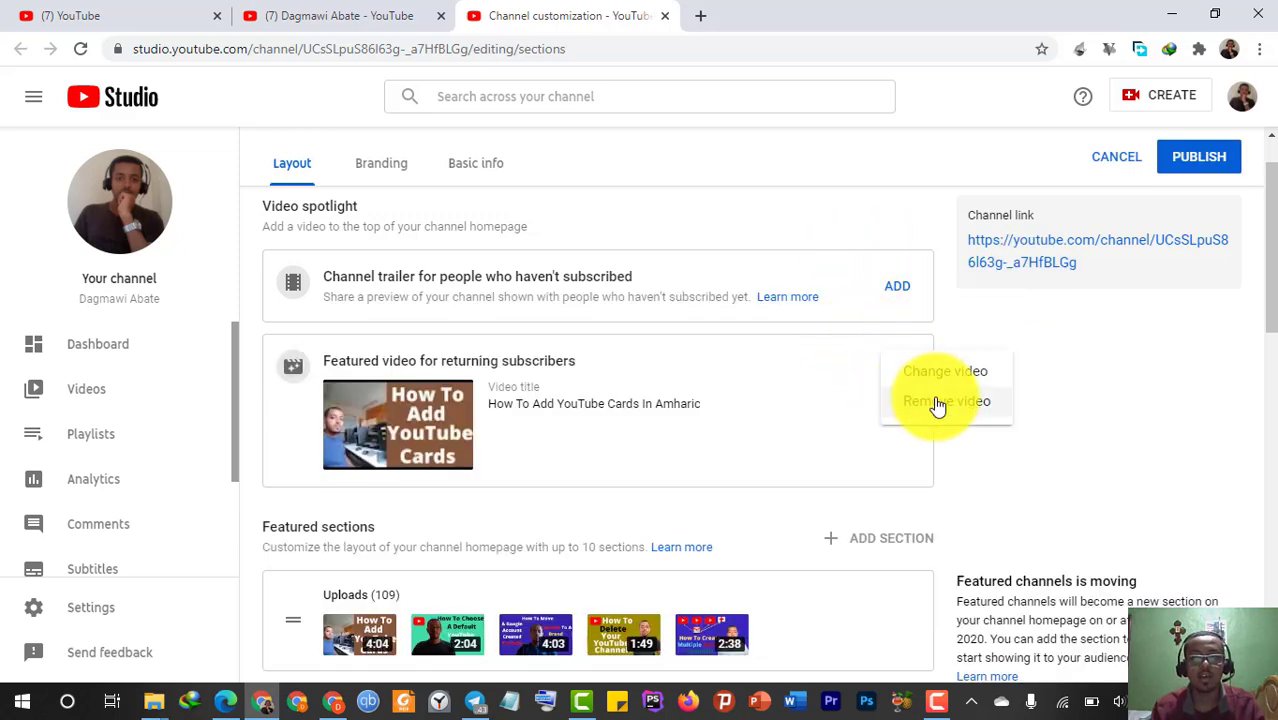
click(937, 402)
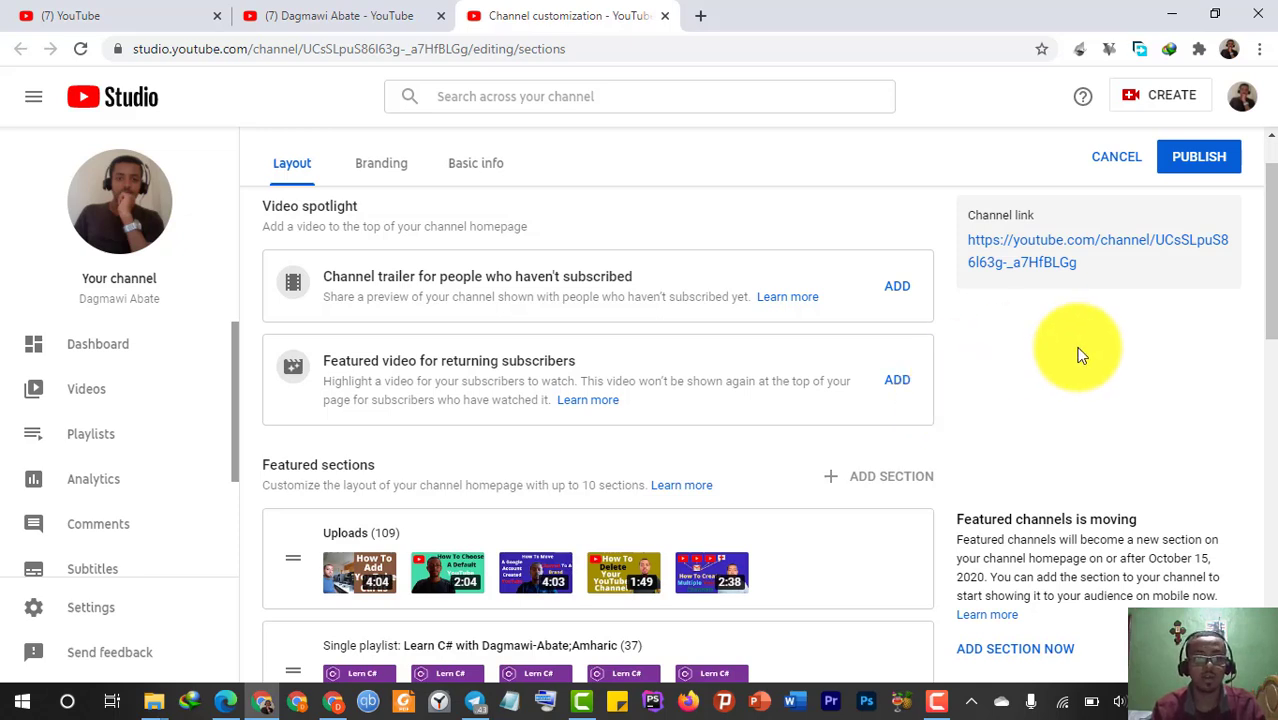
scroll(1080, 355, up, 1)
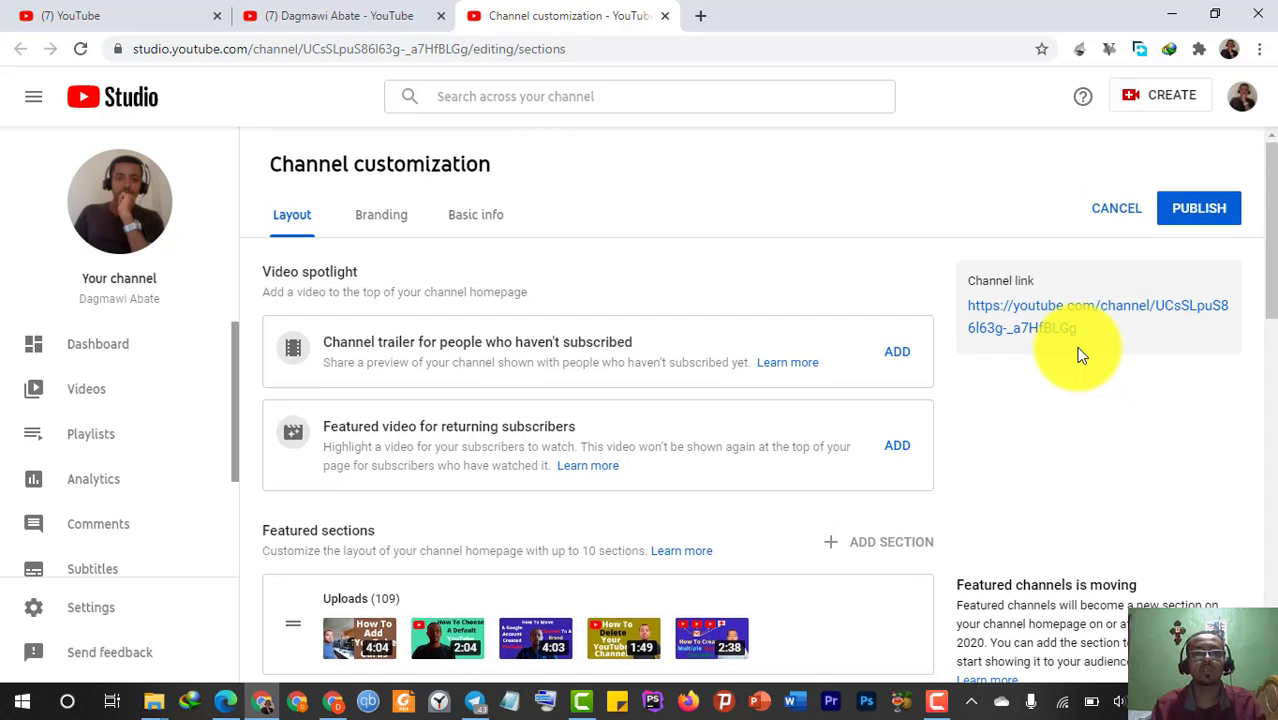